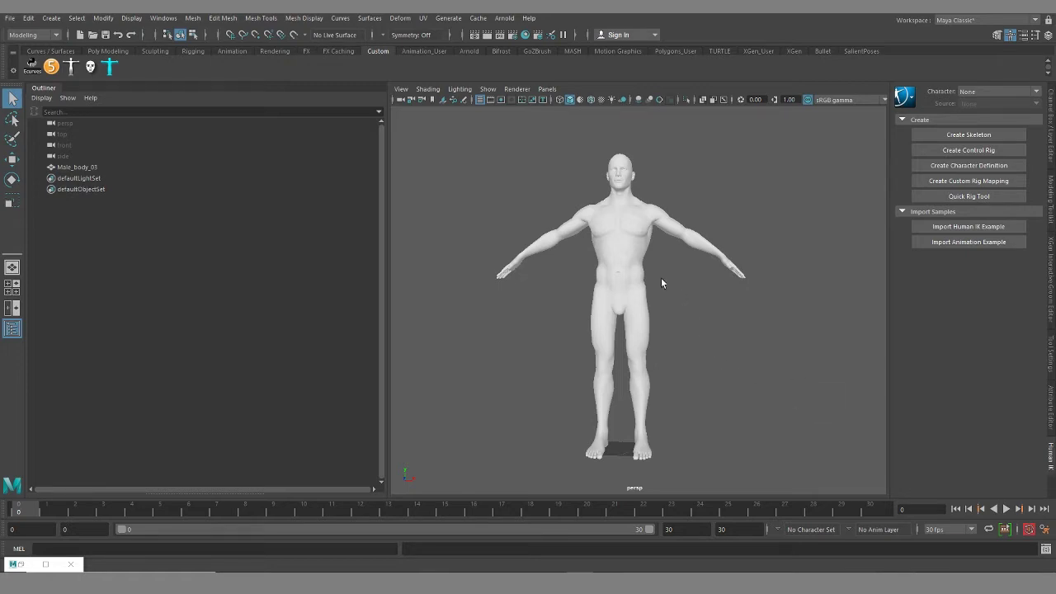
# Delete one short vertical edge above and beside the navel on the Male_body_03 mesh to merge two neighbouring faces
pyautogui.scroll(6, 662, 283)
pyautogui.scroll(5, 643, 325)
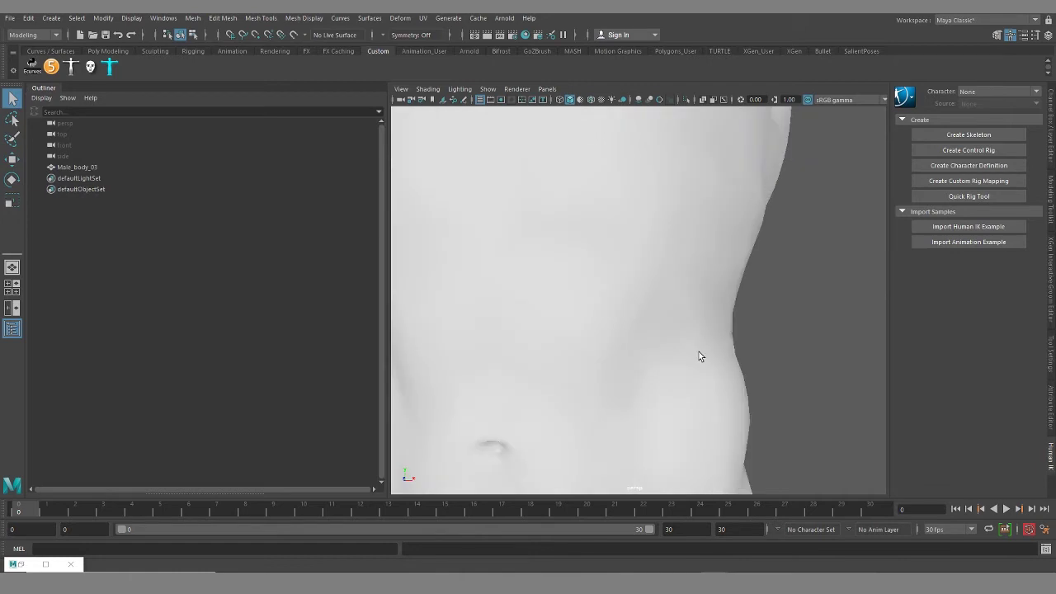
pyautogui.keyDown('alt'); pyautogui.moveTo(646, 346); pyautogui.dragTo(719, 349, button='middle'); pyautogui.keyUp('alt')
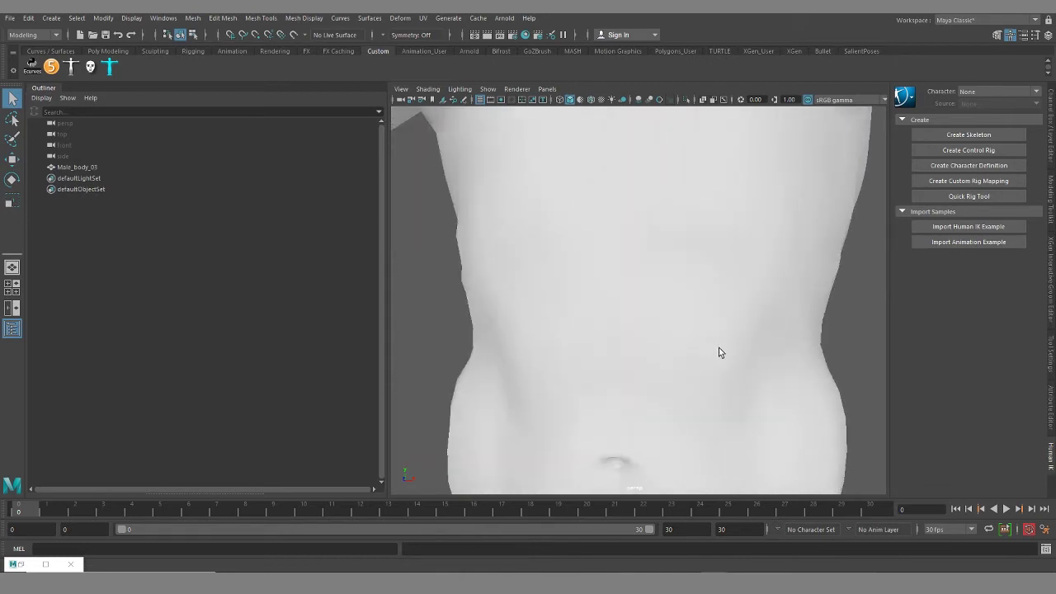
pyautogui.click(727, 337)
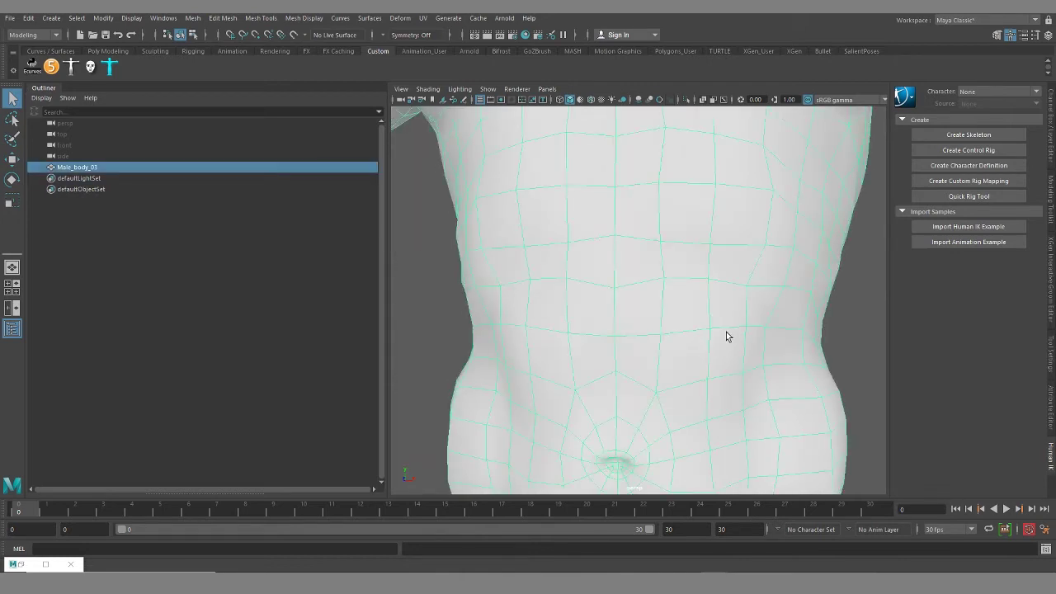
pyautogui.moveTo(702, 271); pyautogui.dragTo(701, 216, button='right')
pyautogui.rightClick(707, 273)
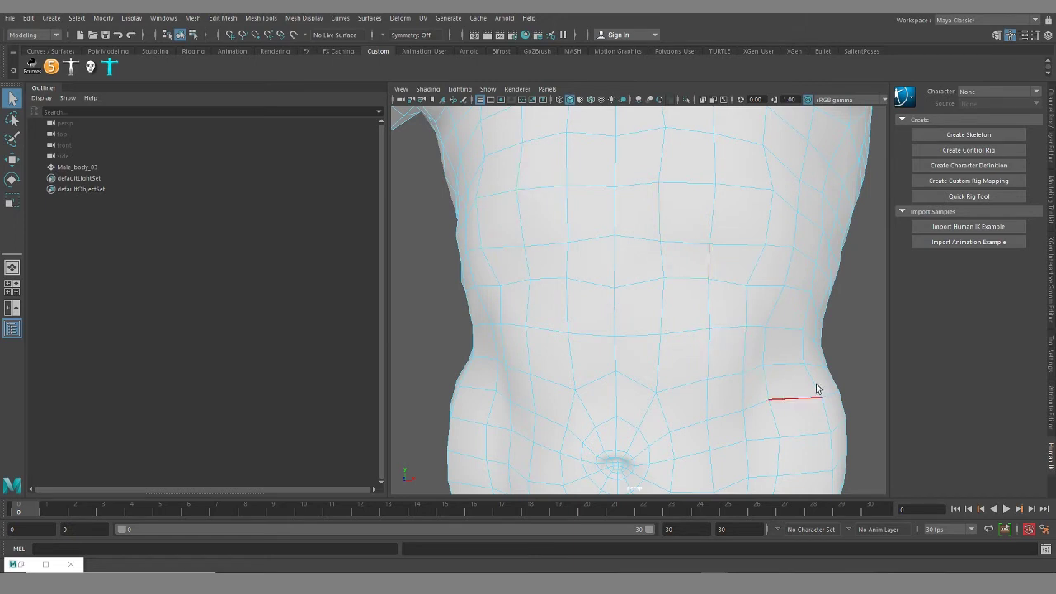
pyautogui.keyDown('alt'); pyautogui.moveTo(817, 388); pyautogui.dragTo(852, 377); pyautogui.keyUp('alt')
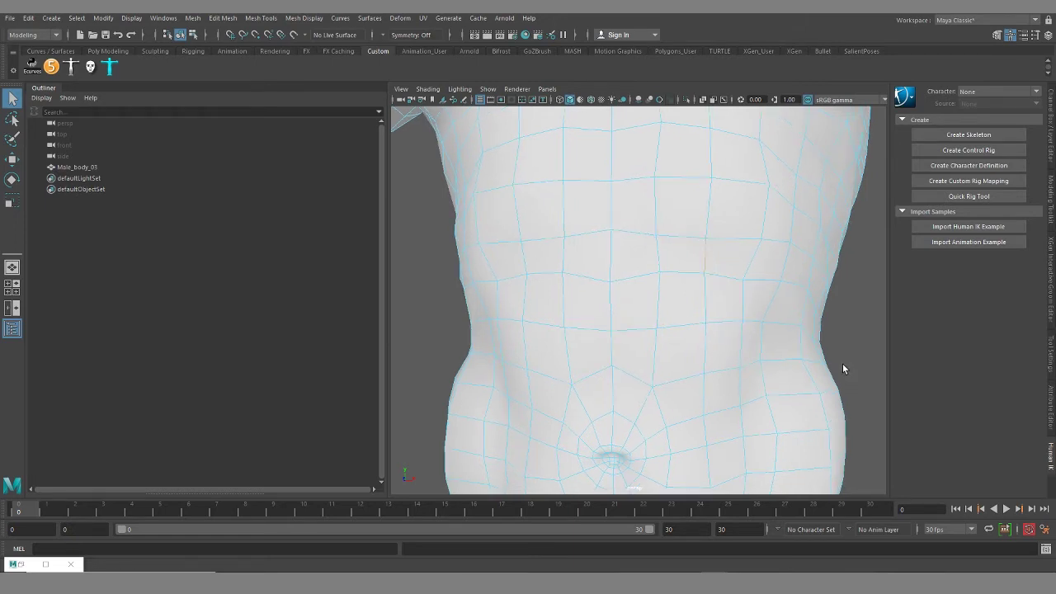
pyautogui.press('Delete')
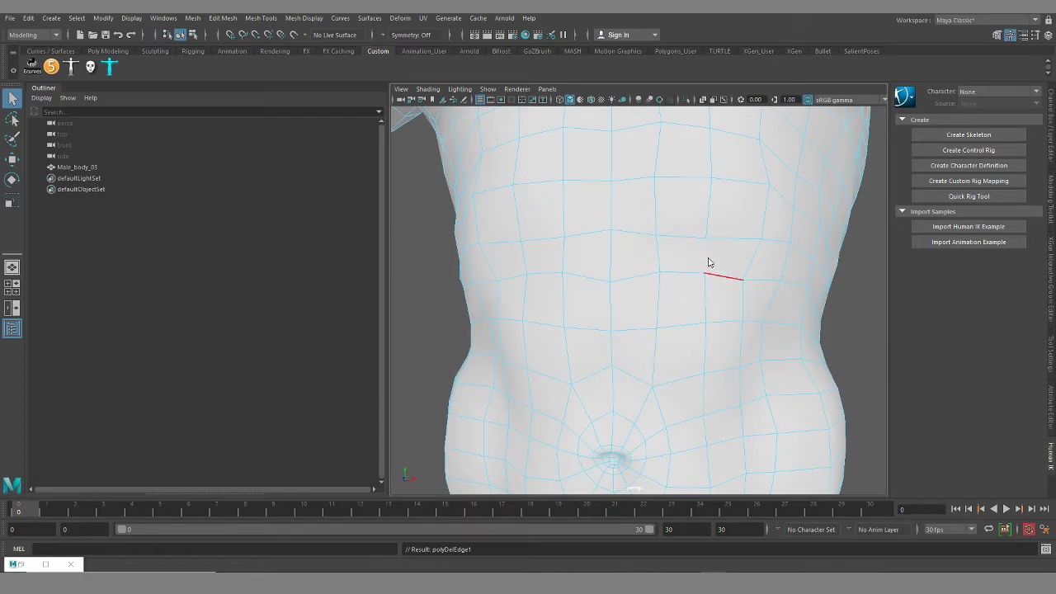
# Switch to face selection and select the merged face above and beside the navel
pyautogui.moveTo(708, 258); pyautogui.dragTo(707, 285, button='right')
pyautogui.click(716, 272)
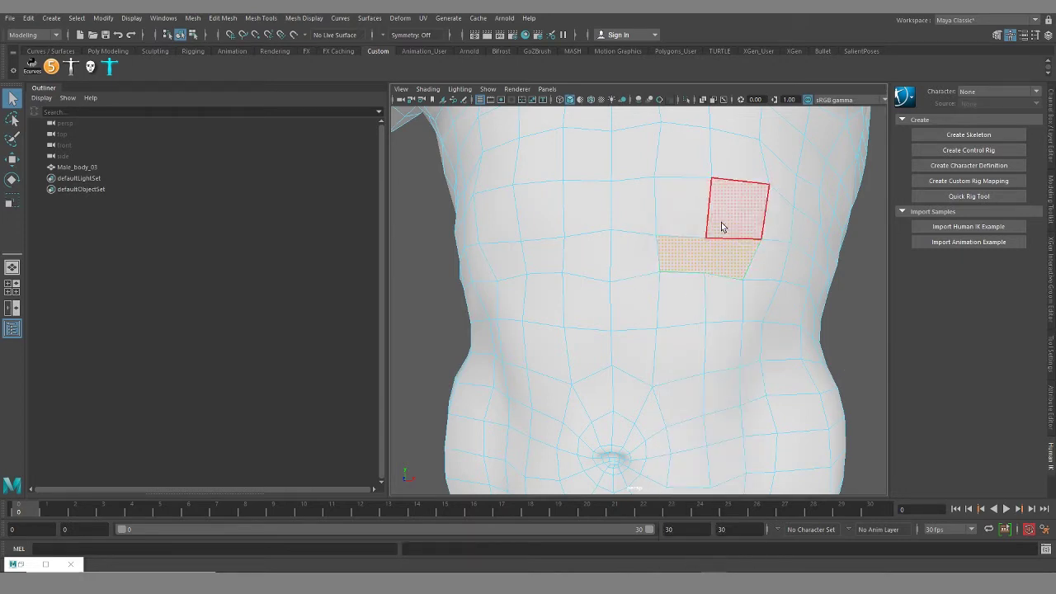
pyautogui.keyDown('alt'); pyautogui.moveTo(707, 272); pyautogui.dragTo(673, 327); pyautogui.keyUp('alt')
pyautogui.scroll(1, 674, 327)
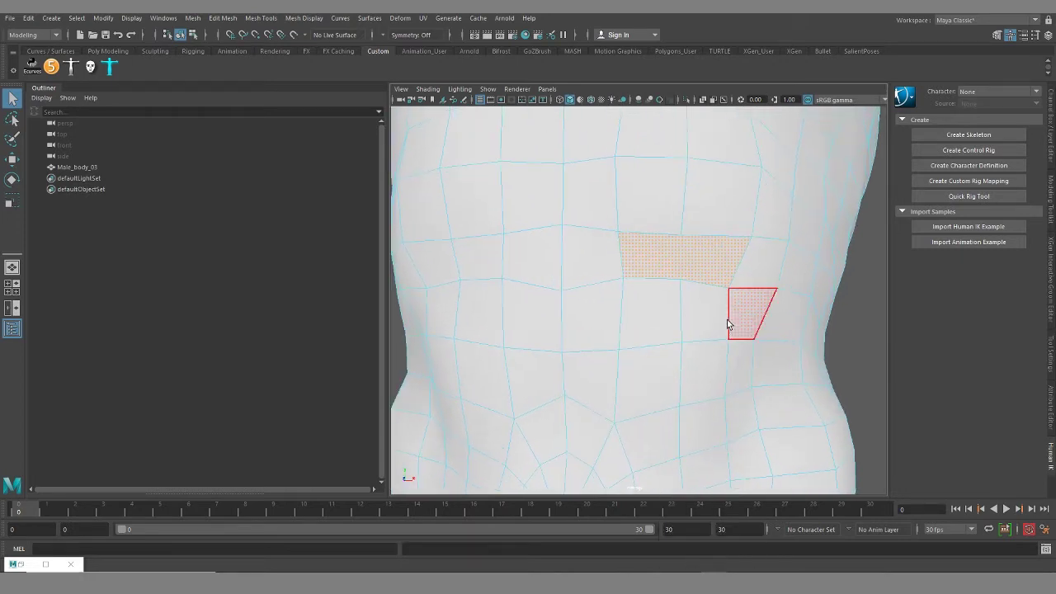
pyautogui.keyDown('alt'); pyautogui.moveTo(704, 295); pyautogui.dragTo(683, 315); pyautogui.keyUp('alt')
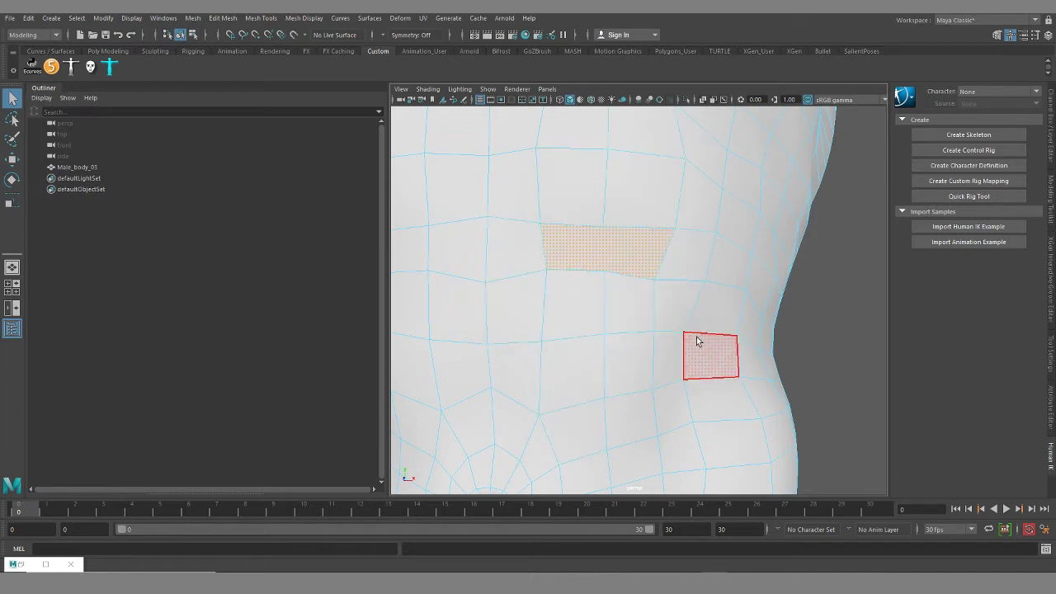
# Examine the selected merged face and the surrounding edge flow across the torso, shoulder and arm from several angles
pyautogui.scroll(-5, 699, 339)
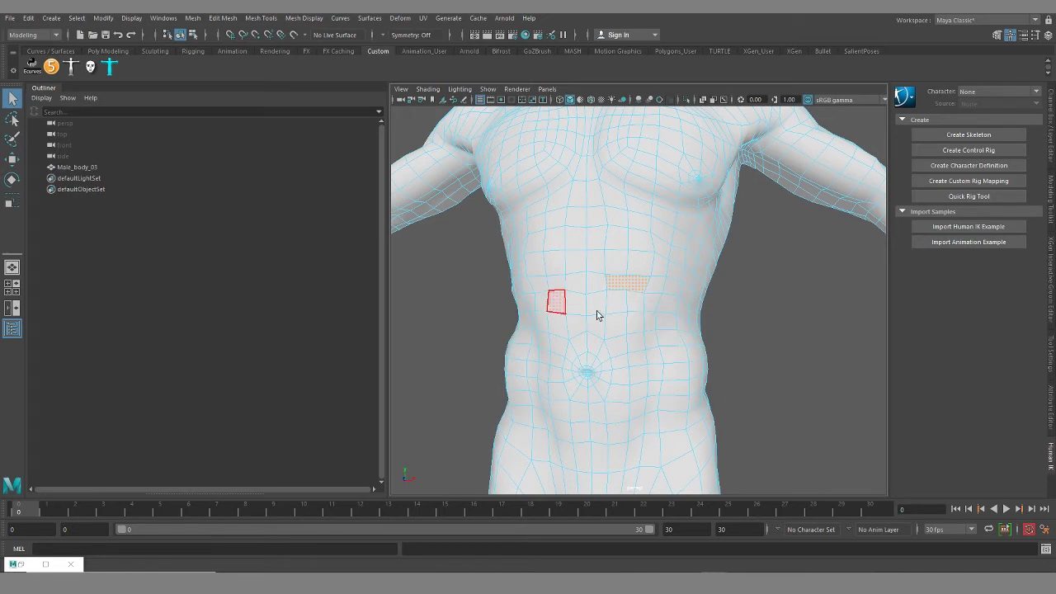
pyautogui.scroll(5, 668, 344)
pyautogui.scroll(-5, 669, 344)
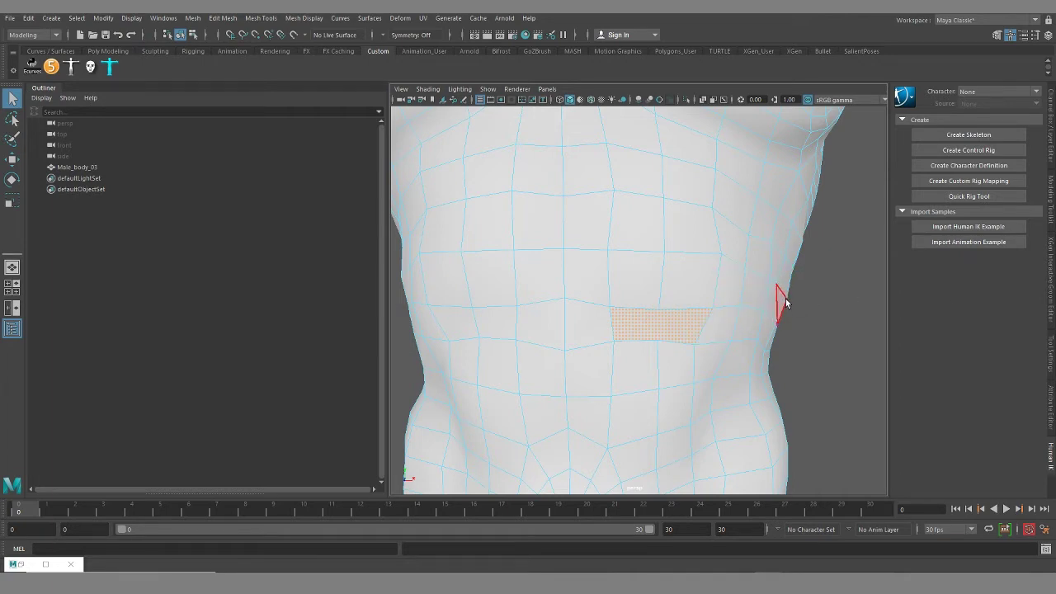
pyautogui.keyDown('alt'); pyautogui.moveTo(783, 299); pyautogui.dragTo(707, 365); pyautogui.keyUp('alt')
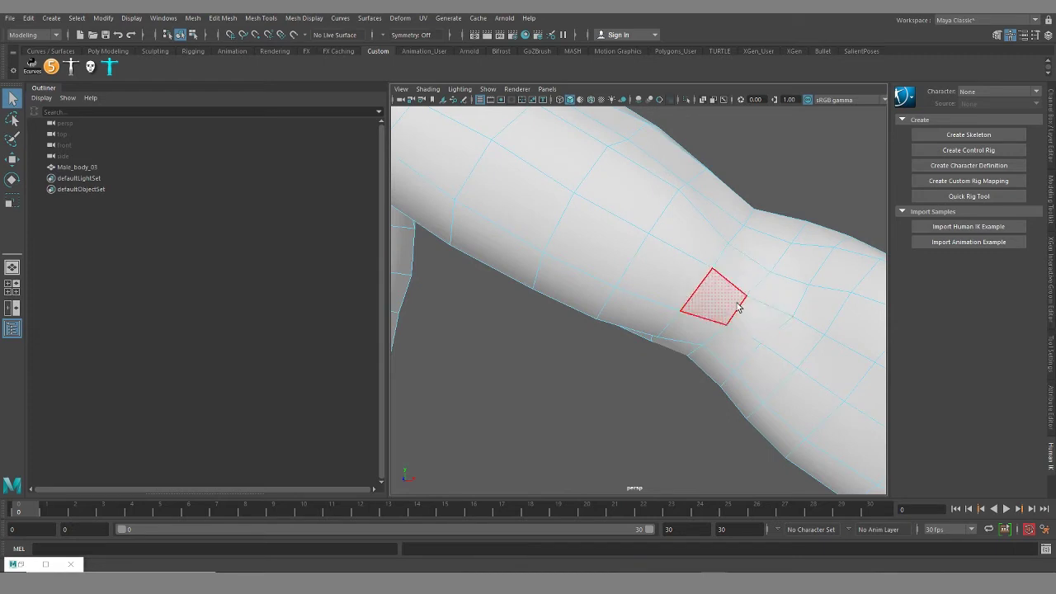
pyautogui.keyDown('alt'); pyautogui.moveTo(703, 288); pyautogui.dragTo(606, 305); pyautogui.keyUp('alt')
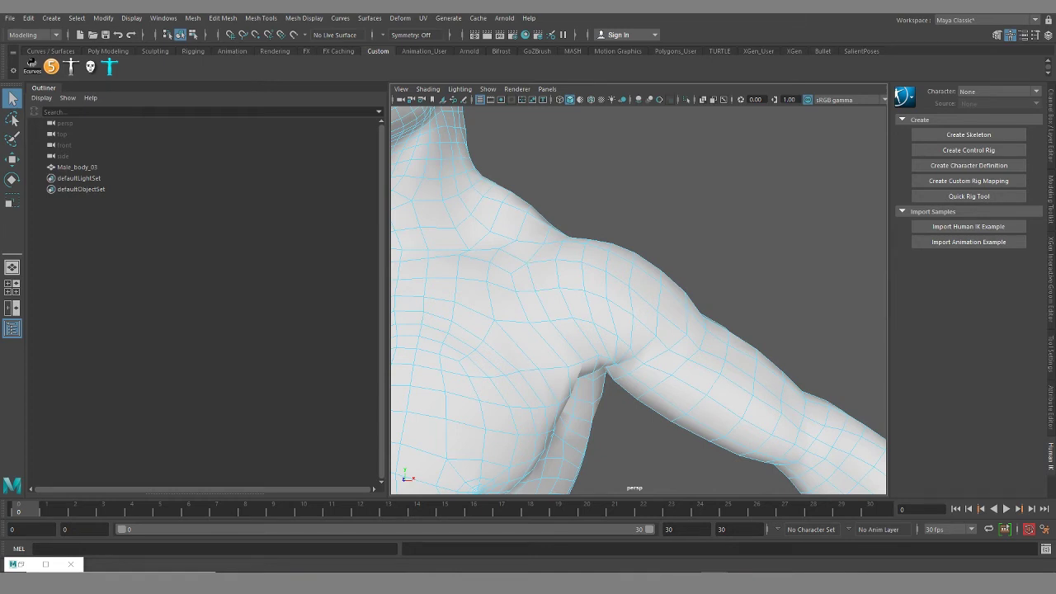
pyautogui.scroll(-5, 632, 385)
pyautogui.scroll(2, 573, 408)
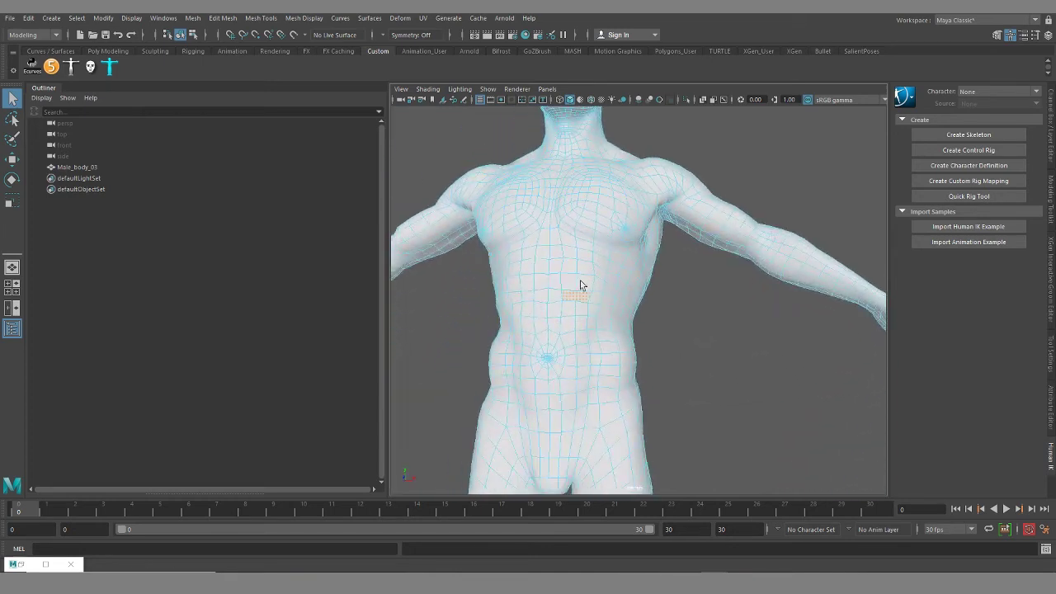
pyautogui.scroll(3, 580, 285)
pyautogui.keyDown('alt'); pyautogui.moveTo(514, 313); pyautogui.dragTo(524, 319, button='middle'); pyautogui.keyUp('alt')
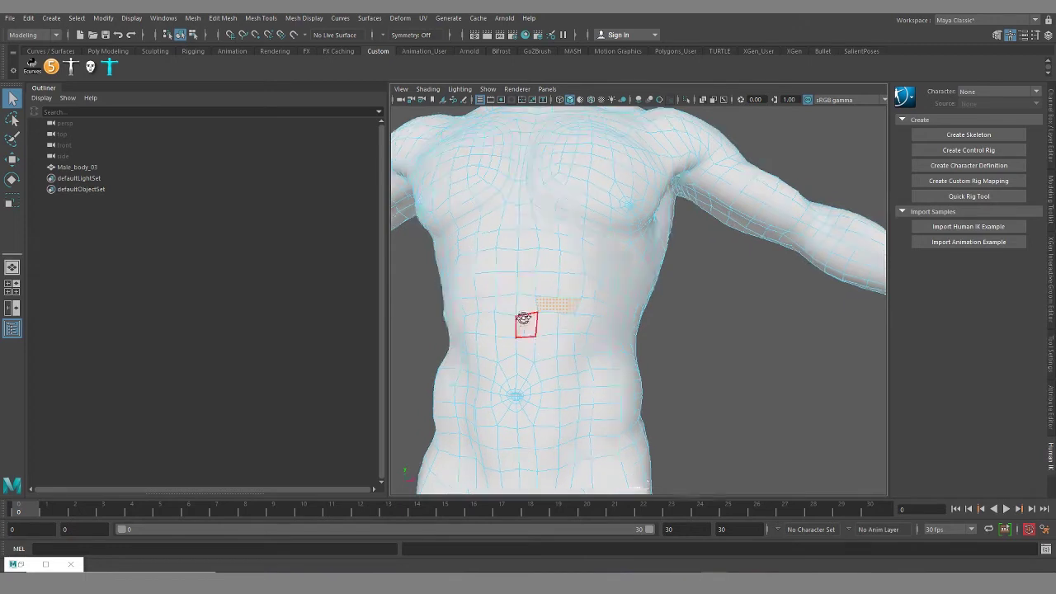
pyautogui.keyDown('alt'); pyautogui.moveTo(524, 319); pyautogui.dragTo(625, 331); pyautogui.keyUp('alt')
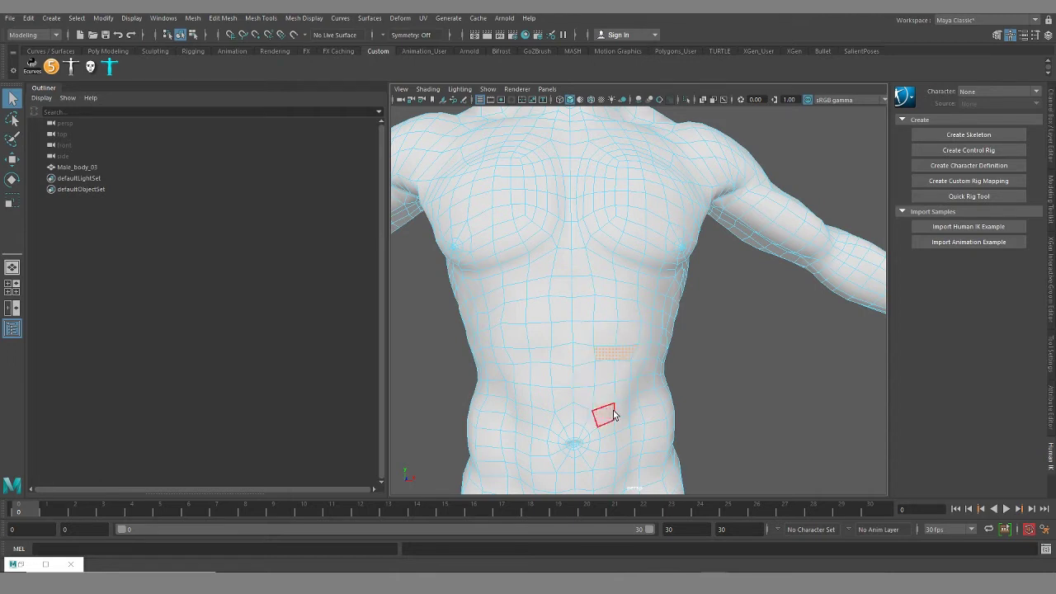
pyautogui.scroll(5, 608, 372)
pyautogui.press('f')
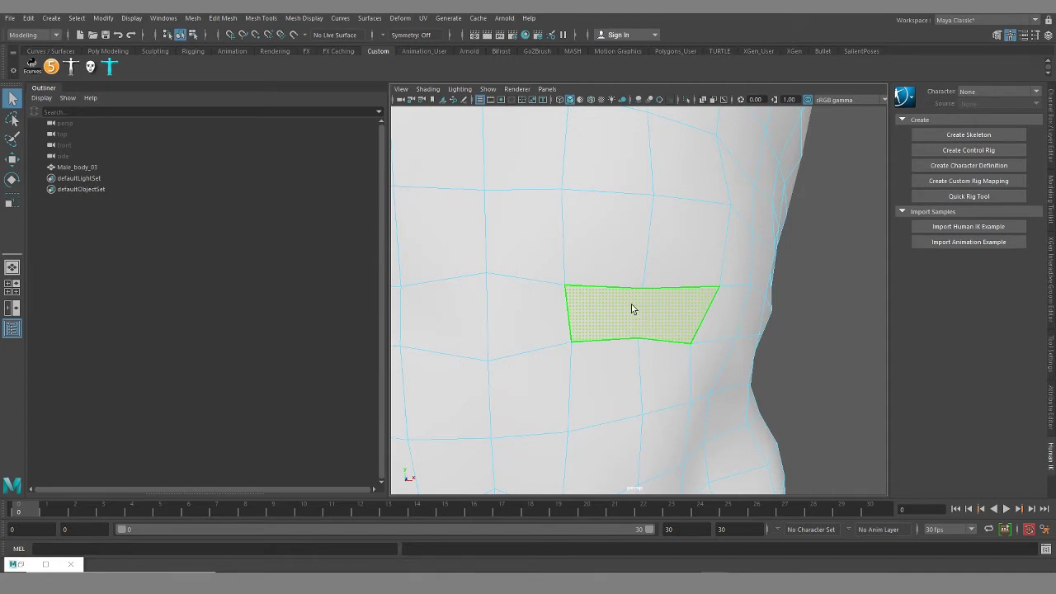
pyautogui.scroll(-5, 632, 306)
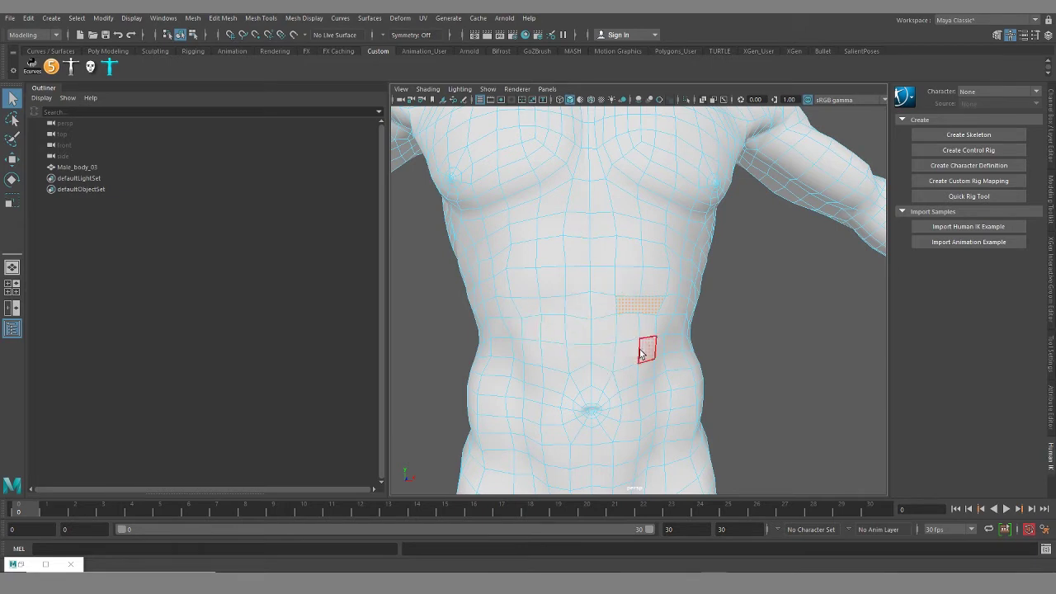
pyautogui.keyDown('alt'); pyautogui.moveTo(626, 326); pyautogui.dragTo(719, 366); pyautogui.keyUp('alt')
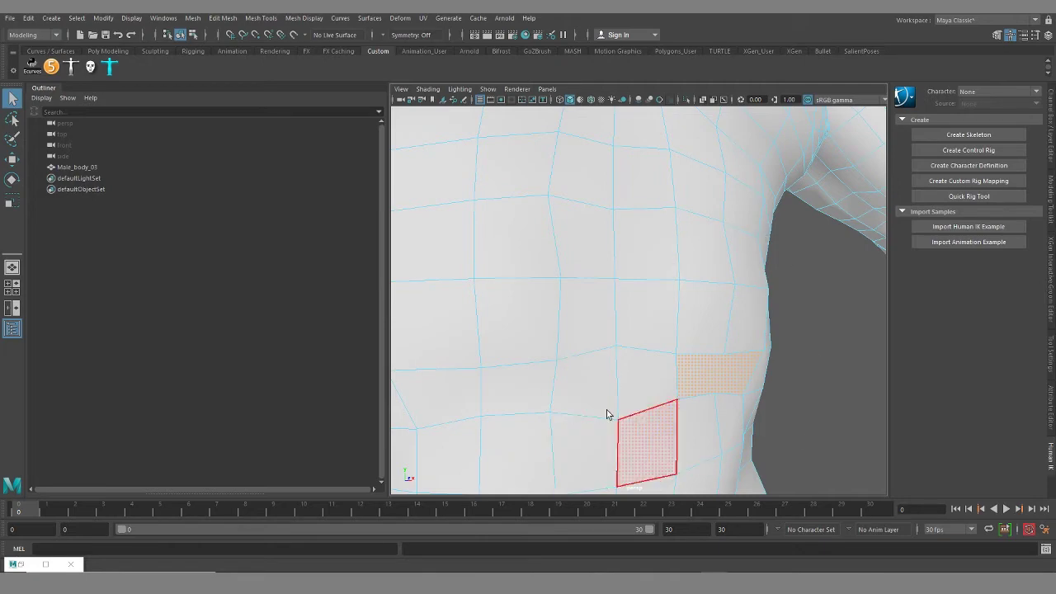
pyautogui.scroll(-5, 652, 388)
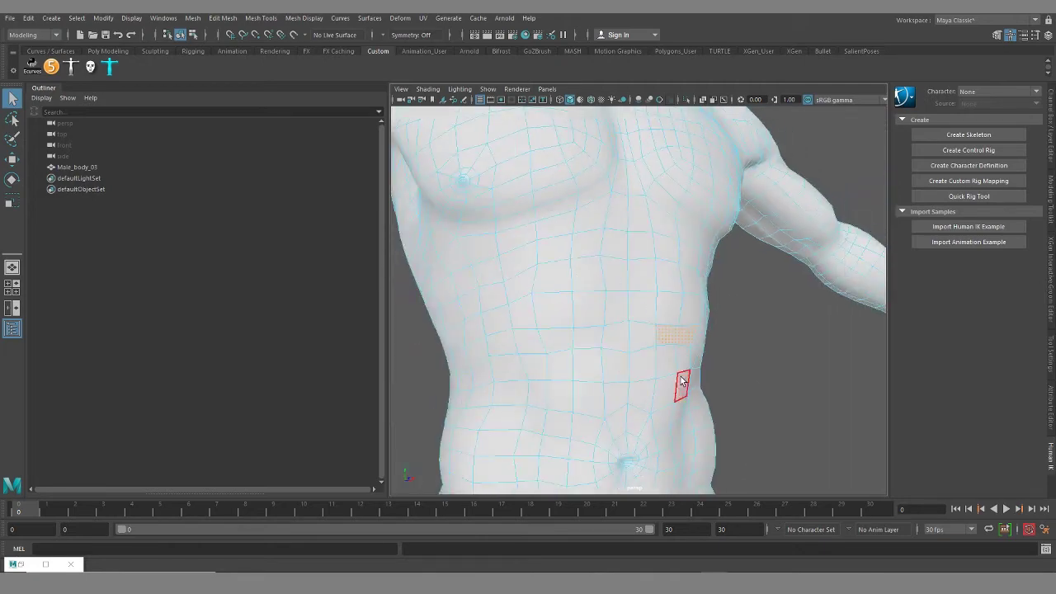
pyautogui.scroll(5, 656, 347)
pyautogui.scroll(3, 621, 332)
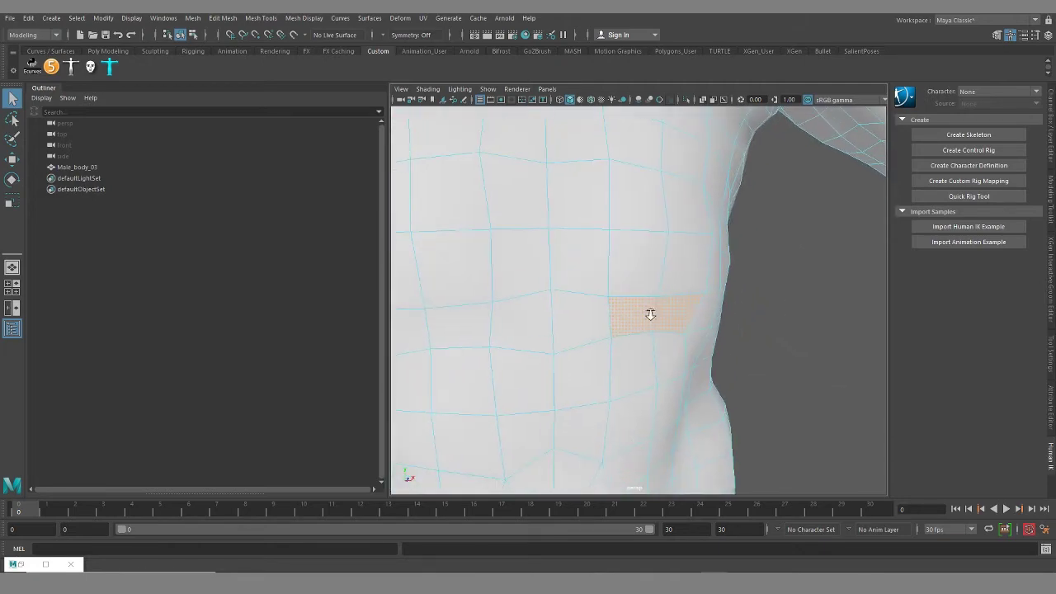
# Delete the additional edges around the merged abdominal face to form one much larger polygon, and inspect it
pyautogui.moveTo(672, 224); pyautogui.dragTo(675, 212, button='right')
pyautogui.click(668, 270)
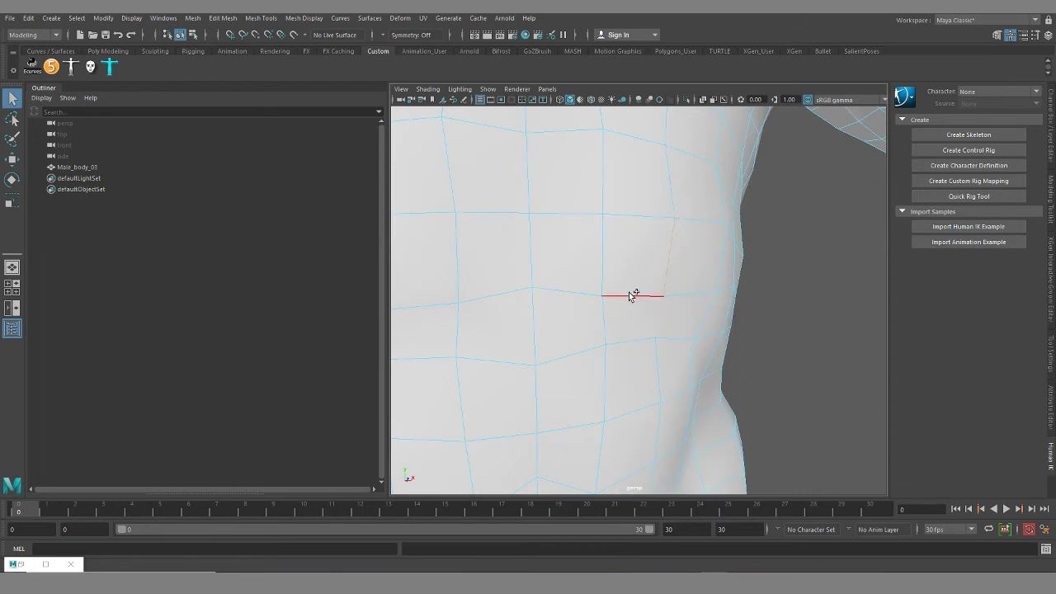
pyautogui.click(598, 269)
pyautogui.hotkey('ctrl', 'Delete')
pyautogui.keyDown('alt'); pyautogui.moveTo(535, 348); pyautogui.dragTo(636, 365); pyautogui.keyUp('alt')
pyautogui.keyDown('alt'); pyautogui.moveTo(721, 349); pyautogui.dragTo(646, 302); pyautogui.keyUp('alt')
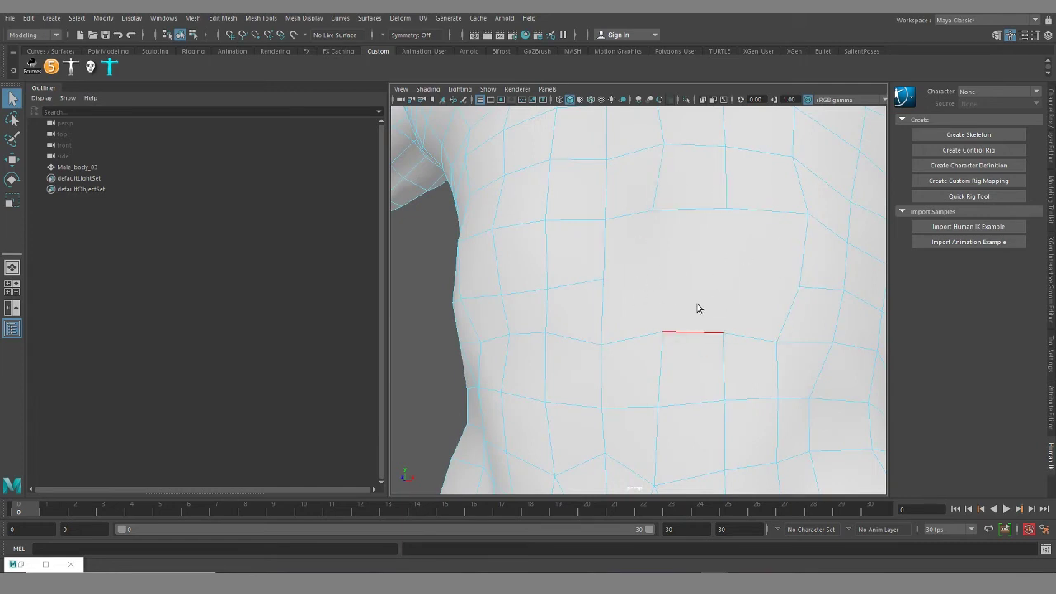
pyautogui.keyDown('alt'); pyautogui.moveTo(697, 308); pyautogui.dragTo(630, 336); pyautogui.keyUp('alt')
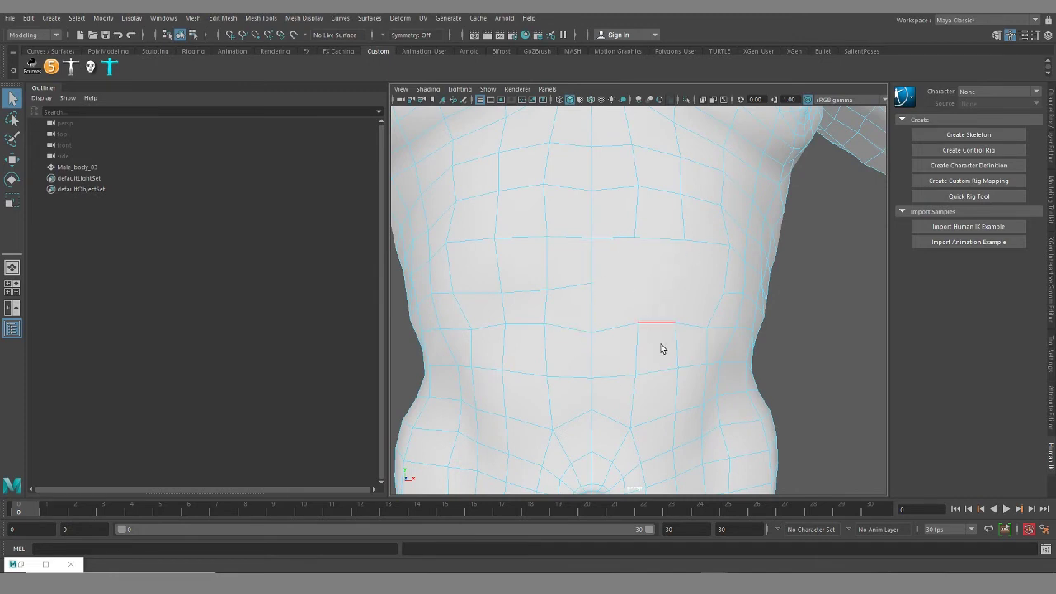
pyautogui.moveTo(663, 347)
pyautogui.keyDown('alt'); pyautogui.mouseDown()
pyautogui.moveTo(652, 349)
pyautogui.moveTo(724, 358)
pyautogui.moveTo(644, 339)
pyautogui.mouseUp(); pyautogui.keyUp('alt')
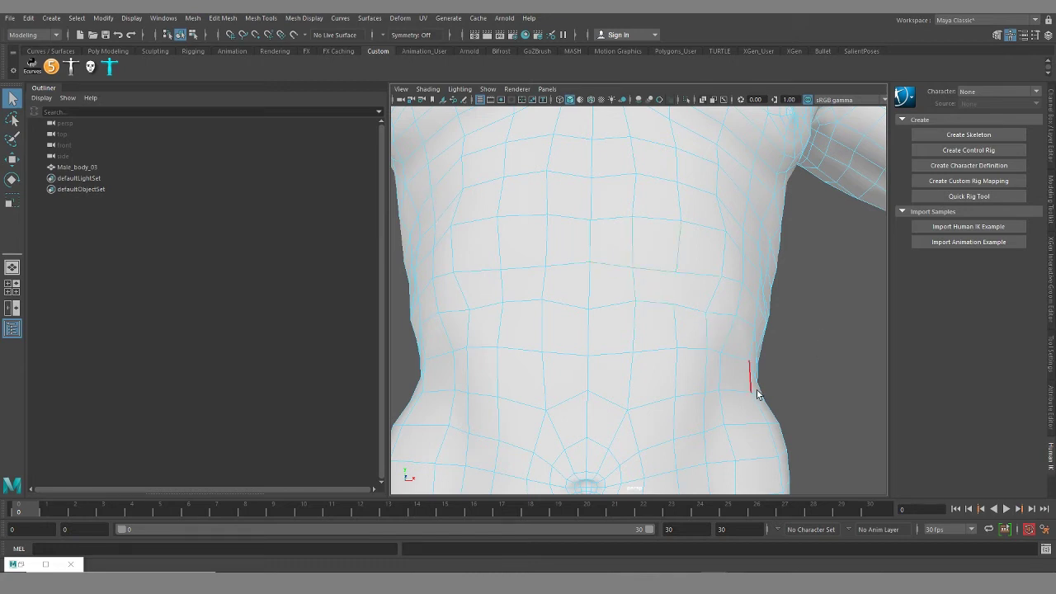
# Undo the last polygon cleanup on the body mesh
pyautogui.scroll(-3, 677, 382)
pyautogui.scroll(3, 691, 359)
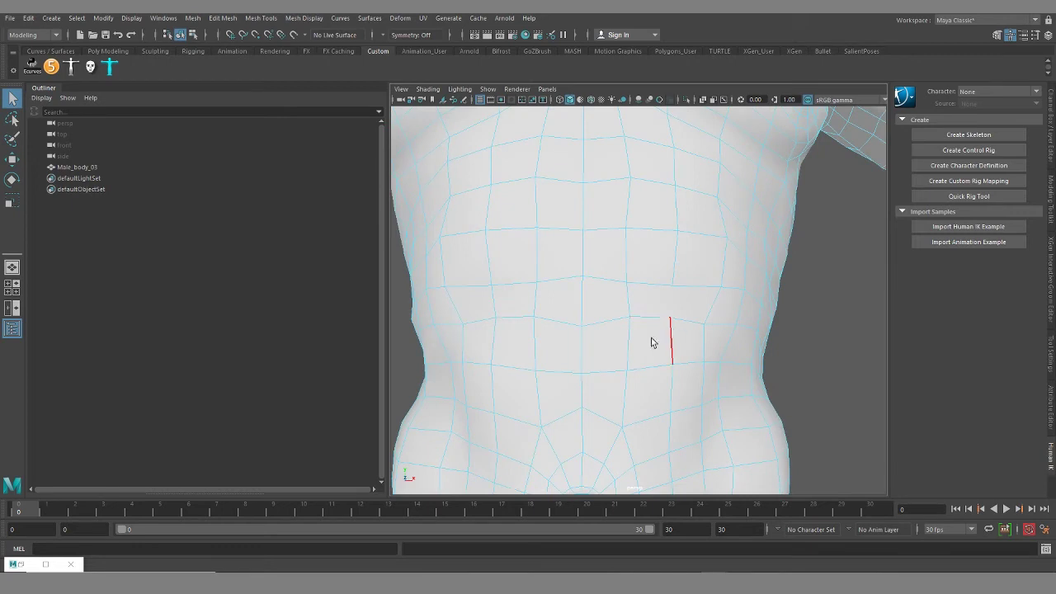
pyautogui.hotkey('ctrl', 'z')
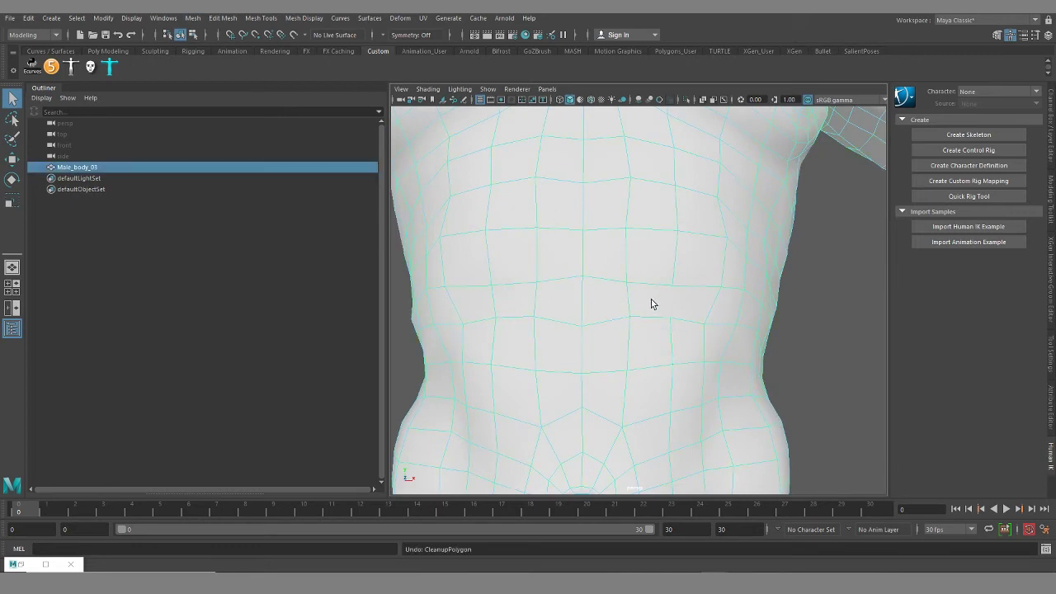
# Run Cleanup on the body mesh to select matching polygons, with Faces with more than 4 sides and Nonmanifold geometry enabled
pyautogui.click(192, 18)
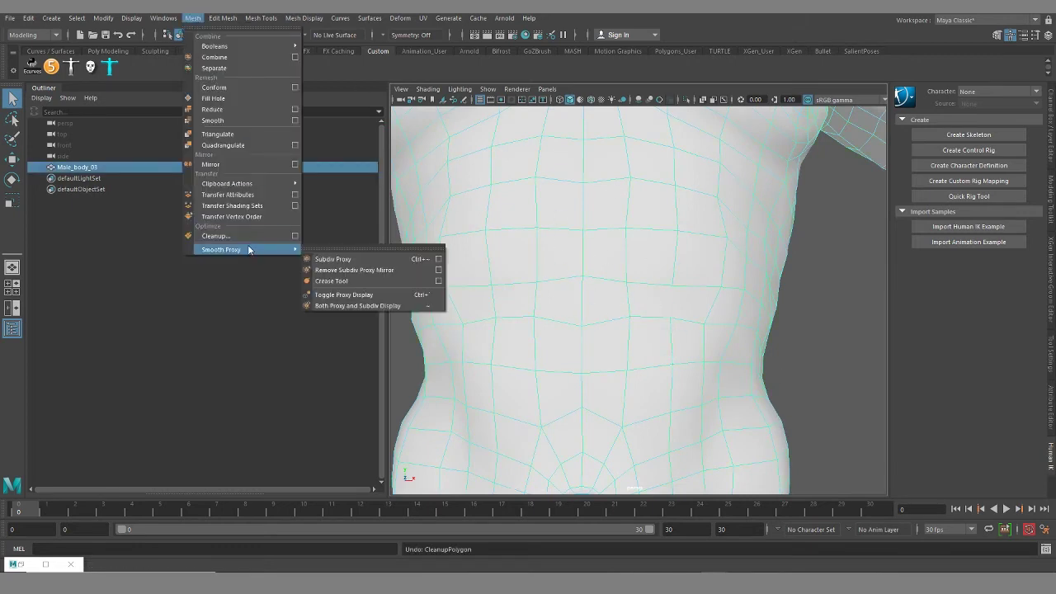
pyautogui.click(296, 238)
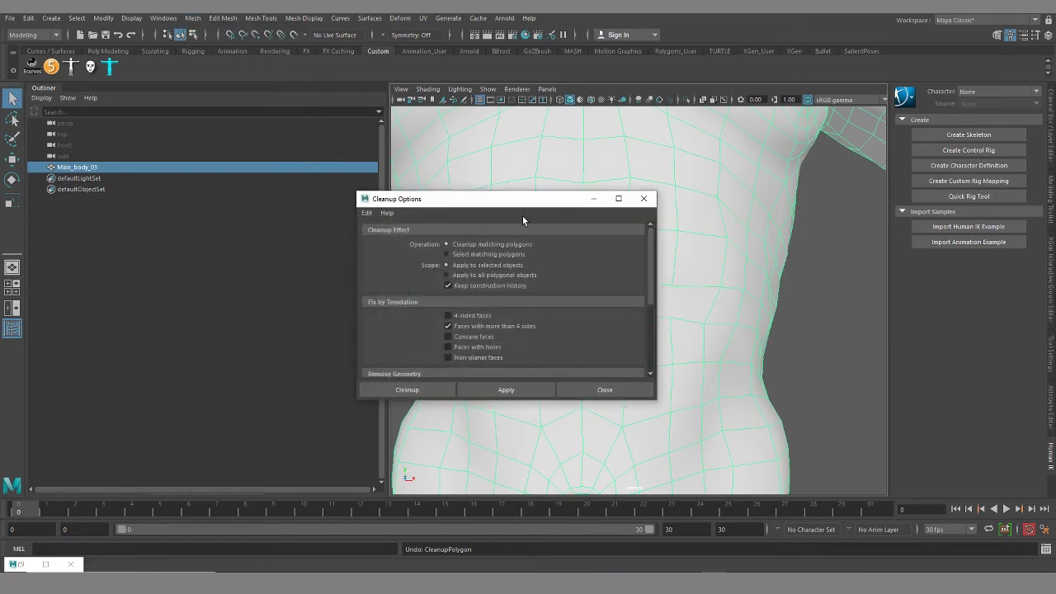
pyautogui.moveTo(522, 199); pyautogui.dragTo(258, 121)
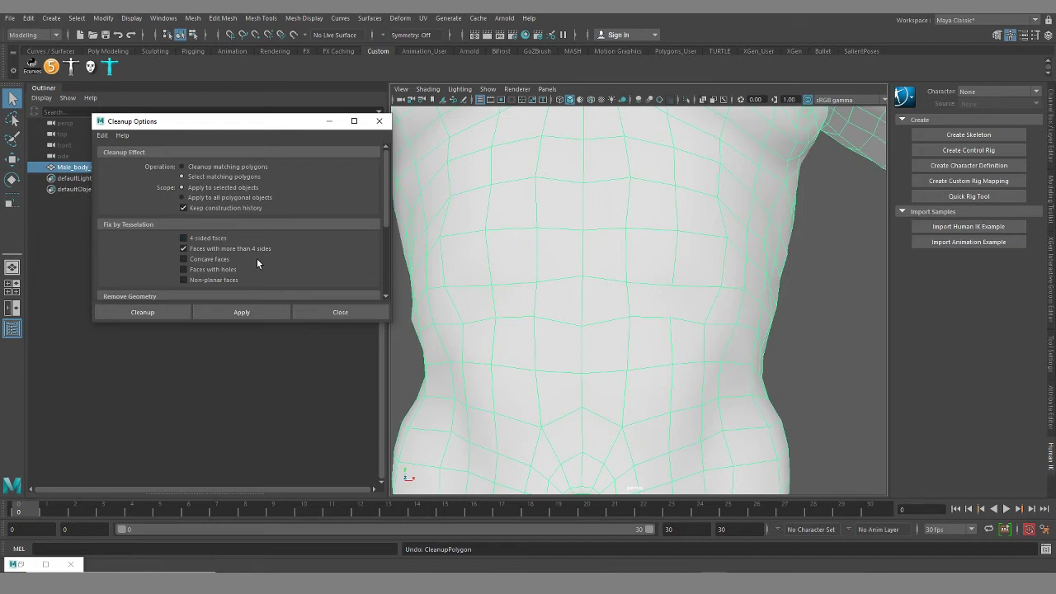
pyautogui.scroll(-1, 258, 261)
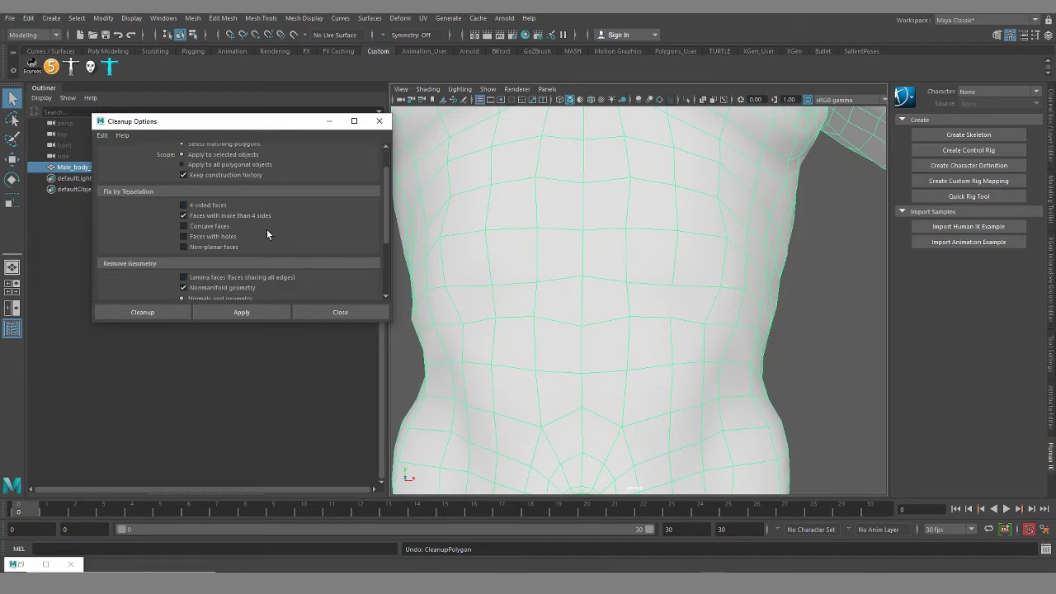
pyautogui.scroll(-1, 266, 233)
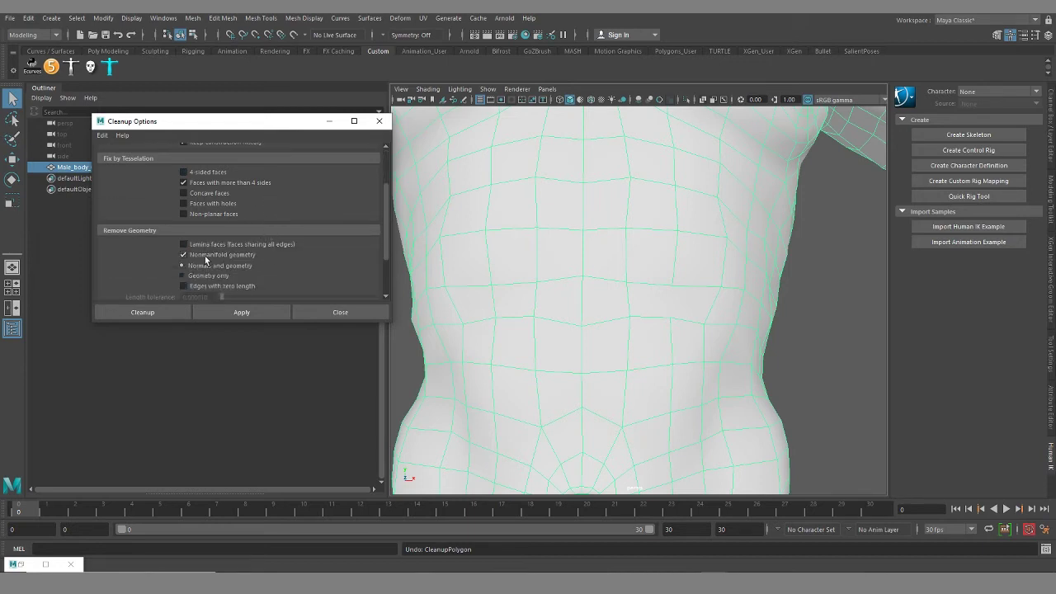
pyautogui.scroll(-1, 149, 239)
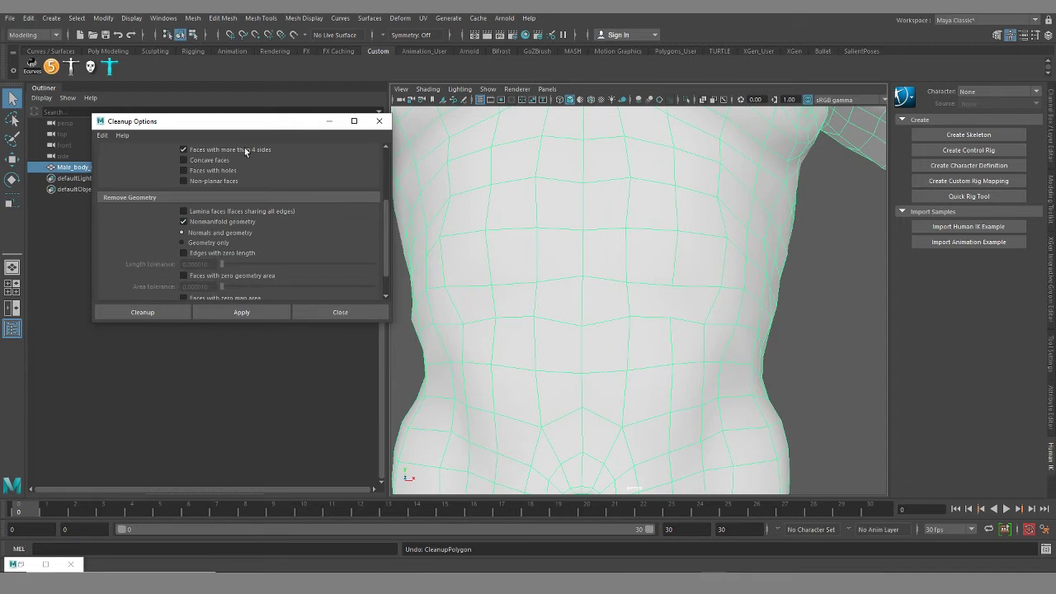
pyautogui.scroll(-1, 317, 241)
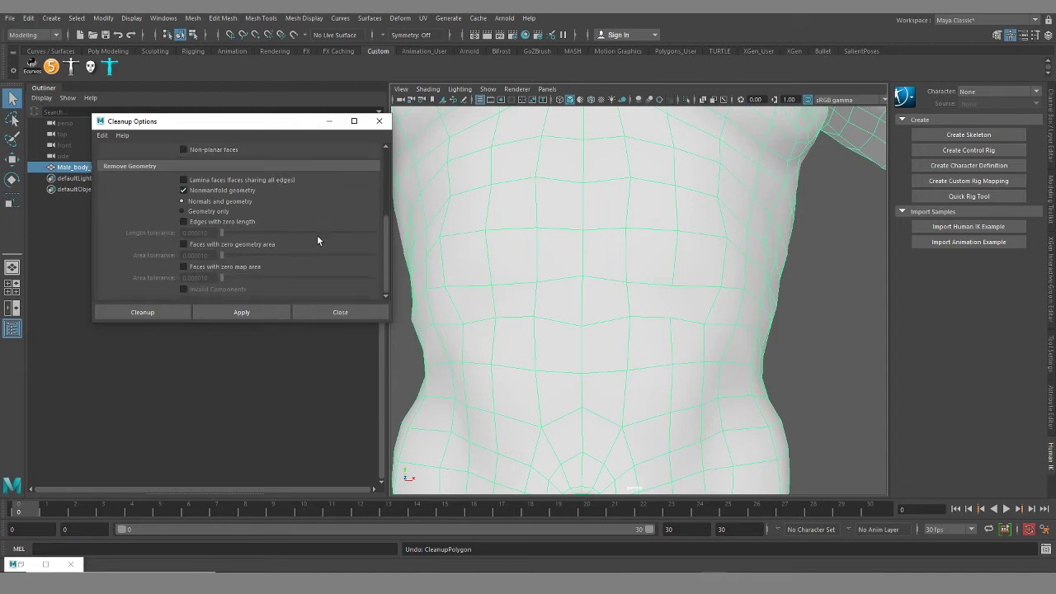
pyautogui.click(137, 313)
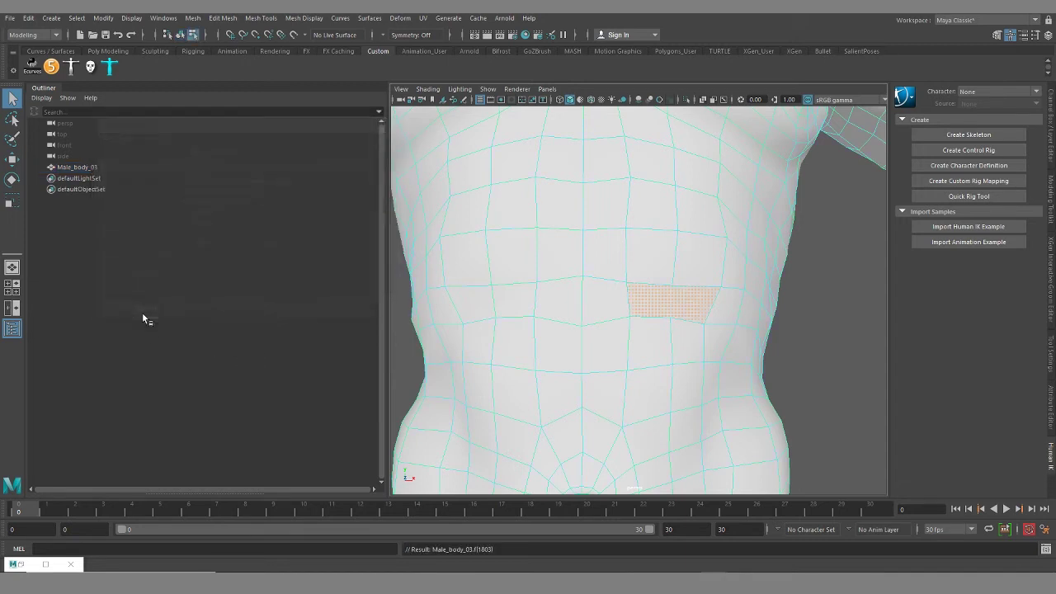
# Try pulling the selected abdominal face outward from the torso with the Move tool, and undo the move
pyautogui.scroll(-4, 838, 397)
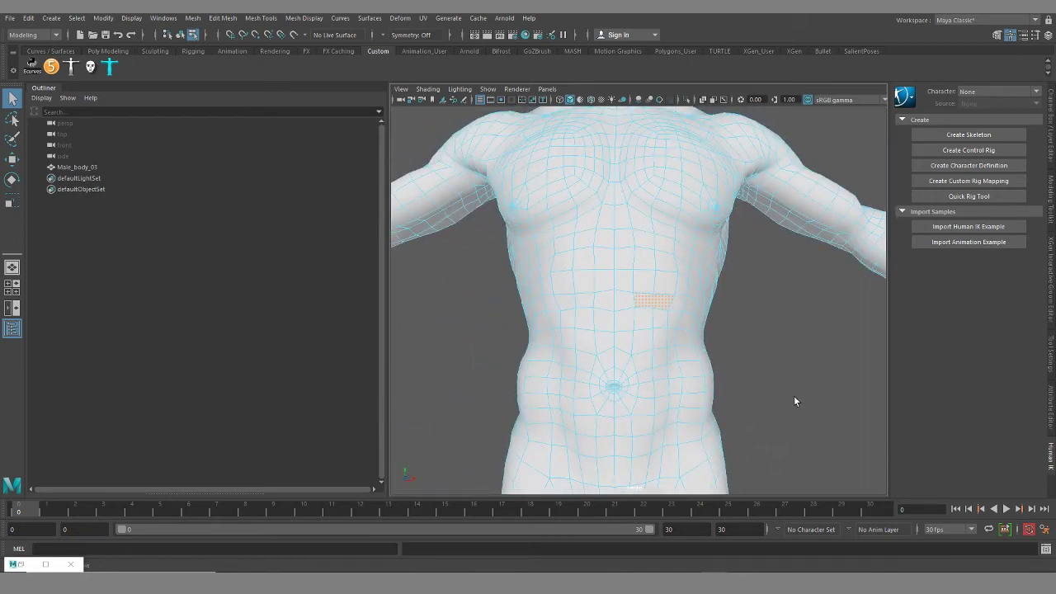
pyautogui.scroll(-2, 719, 402)
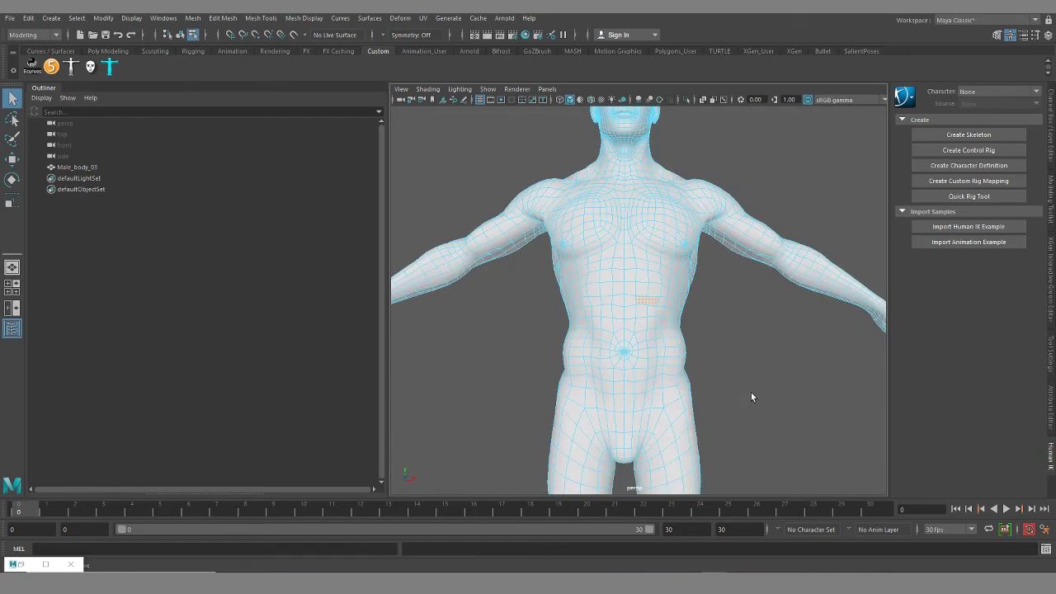
pyautogui.keyDown('alt'); pyautogui.moveTo(733, 338); pyautogui.dragTo(472, 313); pyautogui.keyUp('alt')
pyautogui.press('w')
pyautogui.scroll(2, 728, 373)
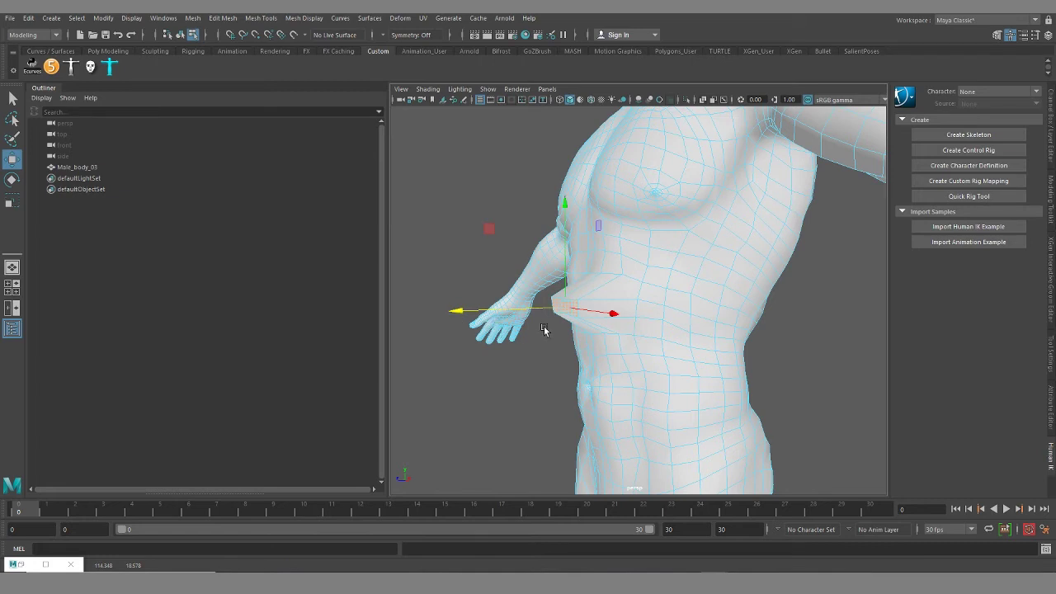
pyautogui.hotkey('ctrl', 'z')
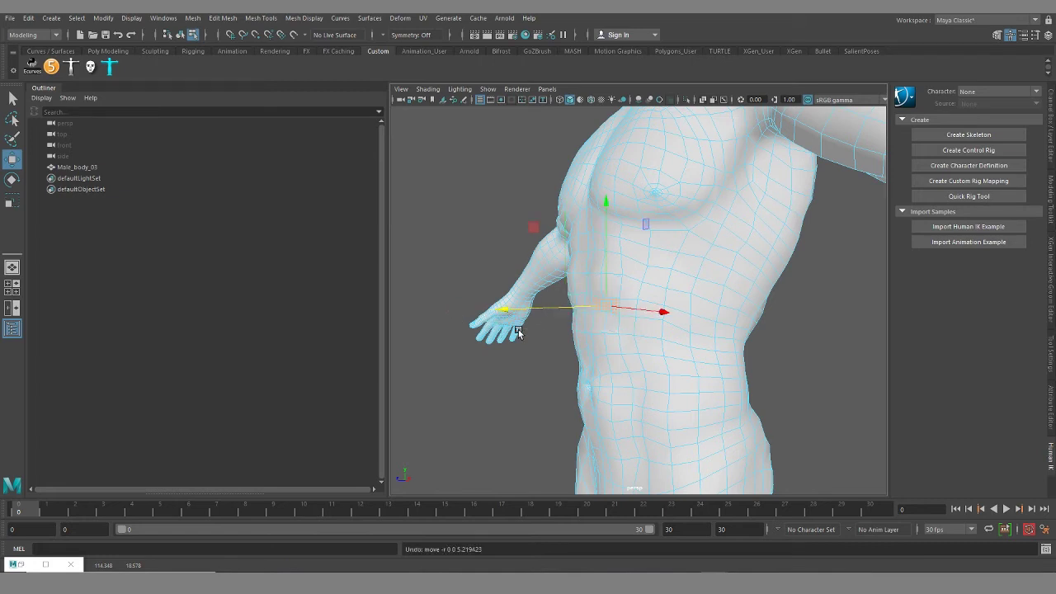
# Delete one edge on the upper arm near the shoulder to merge two quads into a larger n-sided face
pyautogui.keyDown('alt'); pyautogui.moveTo(678, 285); pyautogui.dragTo(627, 290); pyautogui.keyUp('alt')
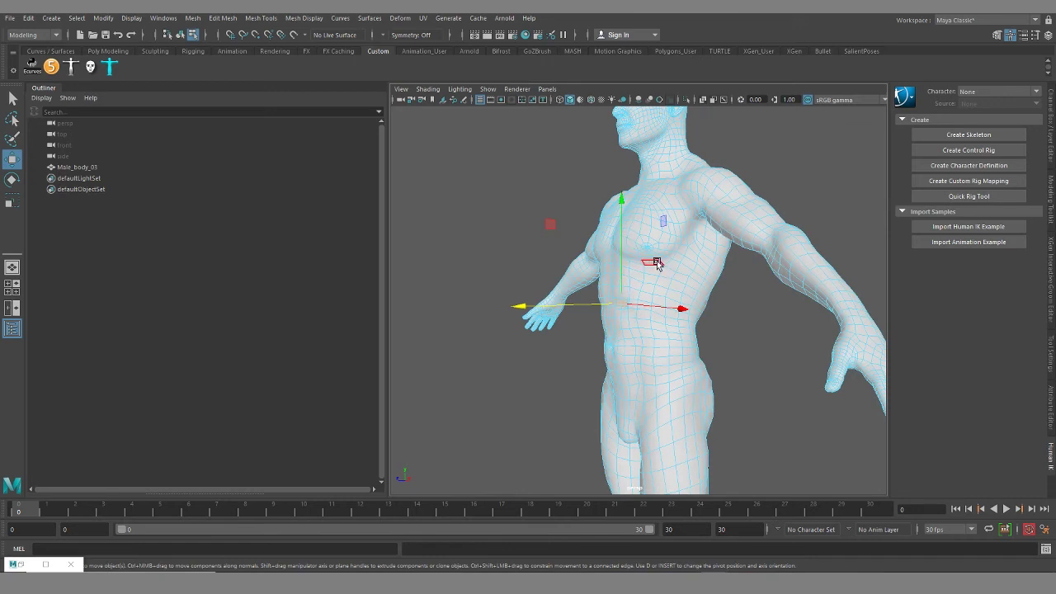
pyautogui.keyDown('alt'); pyautogui.moveTo(675, 338); pyautogui.dragTo(665, 373); pyautogui.keyUp('alt')
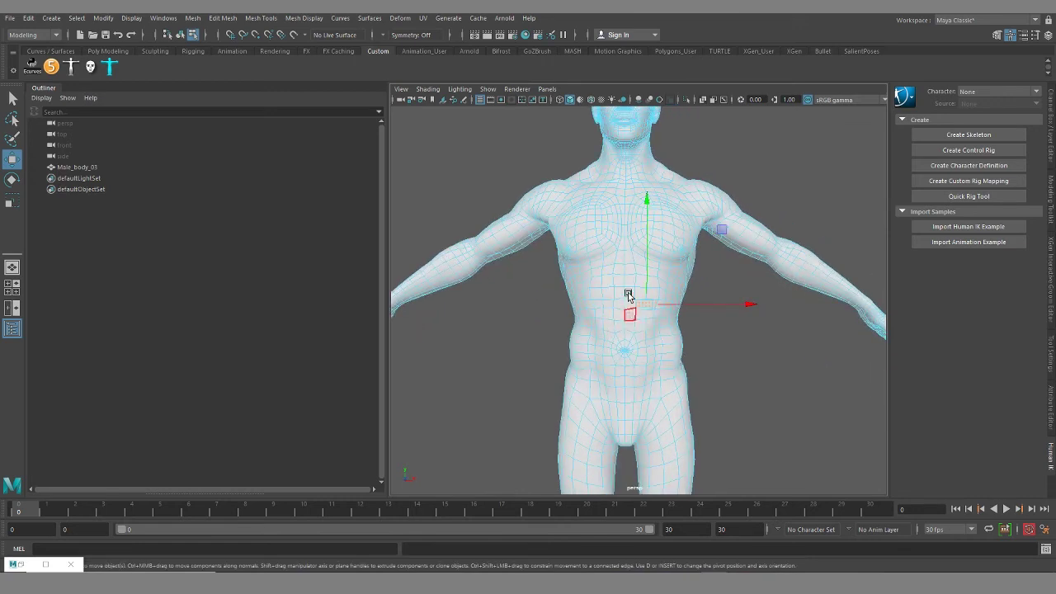
pyautogui.keyDown('alt'); pyautogui.moveTo(766, 364); pyautogui.dragTo(712, 360); pyautogui.keyUp('alt')
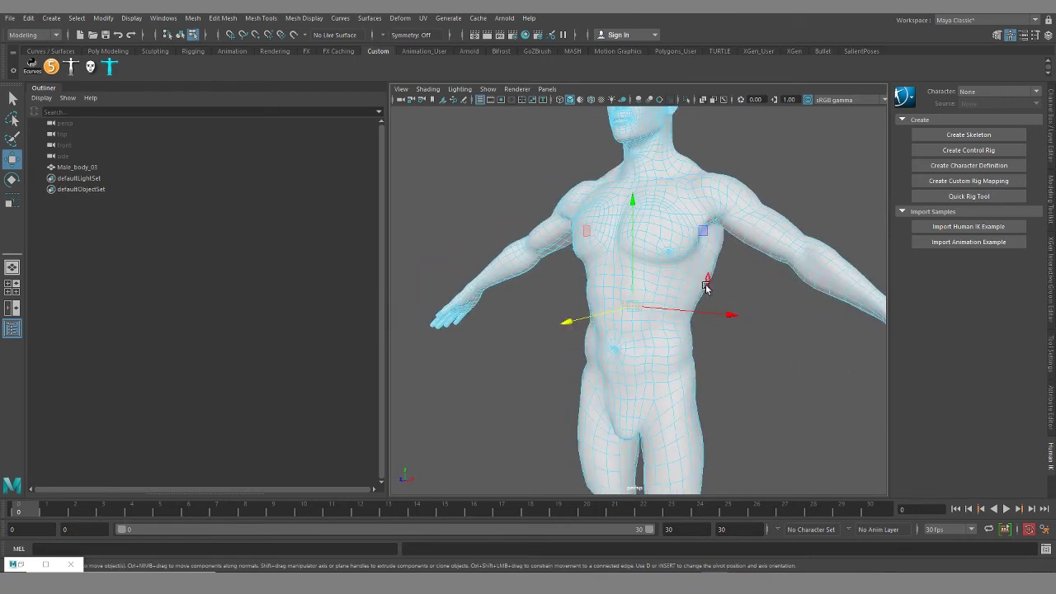
pyautogui.keyDown('alt'); pyautogui.moveTo(707, 285); pyautogui.dragTo(636, 300); pyautogui.keyUp('alt')
pyautogui.keyDown('alt'); pyautogui.moveTo(636, 300); pyautogui.dragTo(618, 238, button='right'); pyautogui.keyUp('alt')
pyautogui.click(627, 239)
pyautogui.press('Delete')
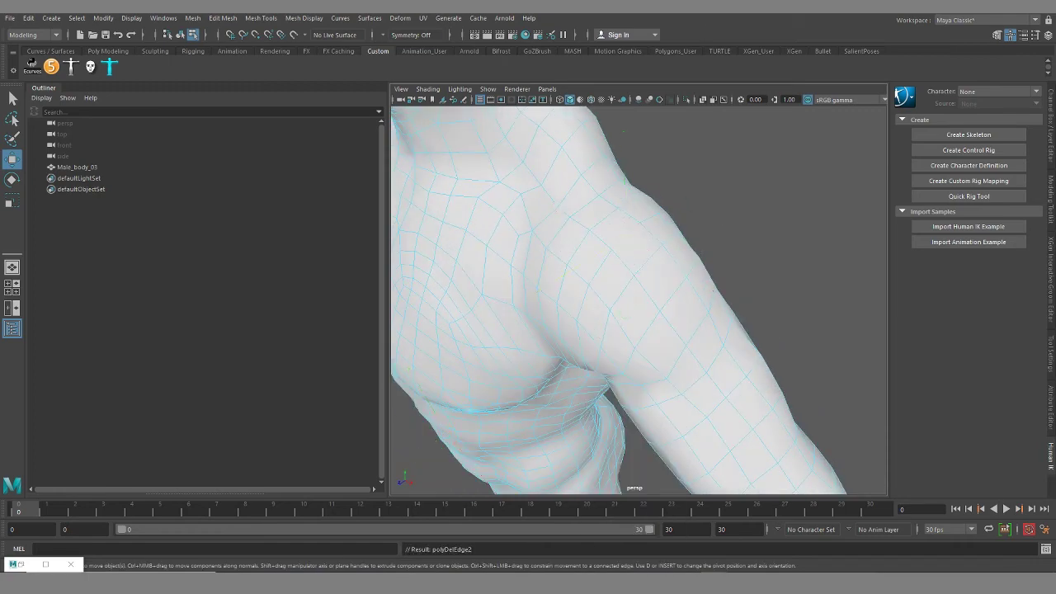
# Run Cleanup on the body mesh again to select the faces with more than four sides
pyautogui.keyDown('alt'); pyautogui.moveTo(630, 167); pyautogui.dragTo(668, 217); pyautogui.keyUp('alt')
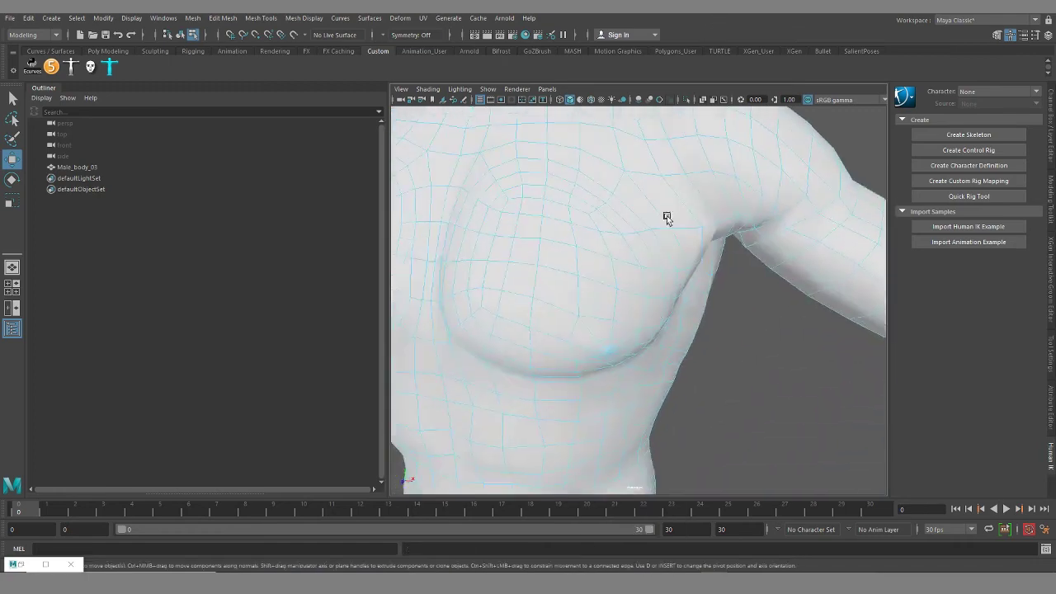
pyautogui.keyDown('alt'); pyautogui.moveTo(668, 217); pyautogui.dragTo(585, 292, button='right'); pyautogui.keyUp('alt')
pyautogui.click(193, 17)
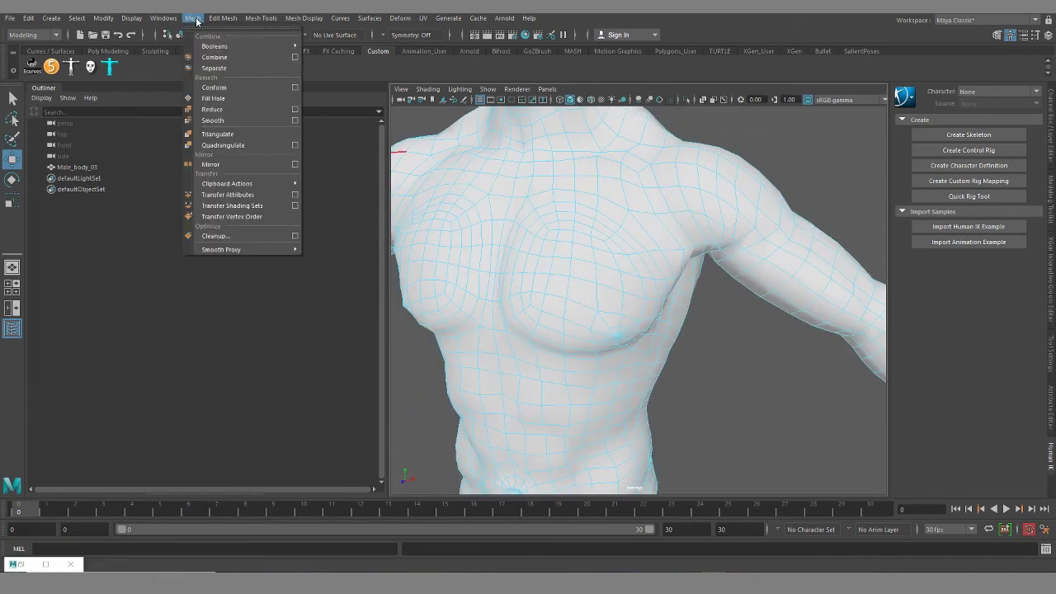
pyautogui.click(215, 236)
# Examine the faces selected by Cleanup on the abdomen and upper arm from several angles
pyautogui.keyDown('alt'); pyautogui.moveTo(758, 370); pyautogui.dragTo(700, 371); pyautogui.keyUp('alt')
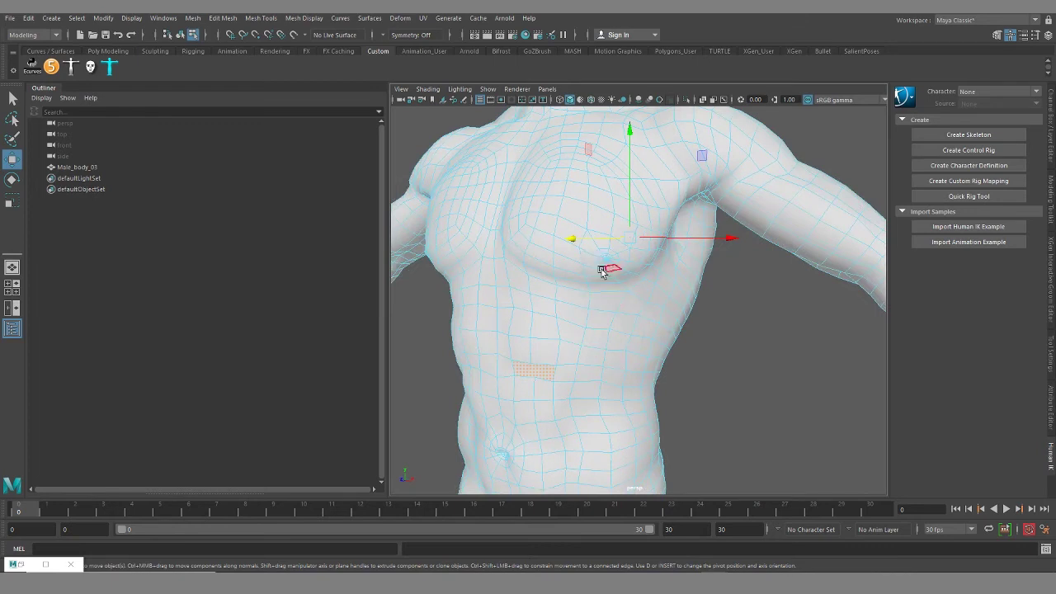
pyautogui.keyDown('alt'); pyautogui.moveTo(737, 404); pyautogui.dragTo(631, 197); pyautogui.keyUp('alt')
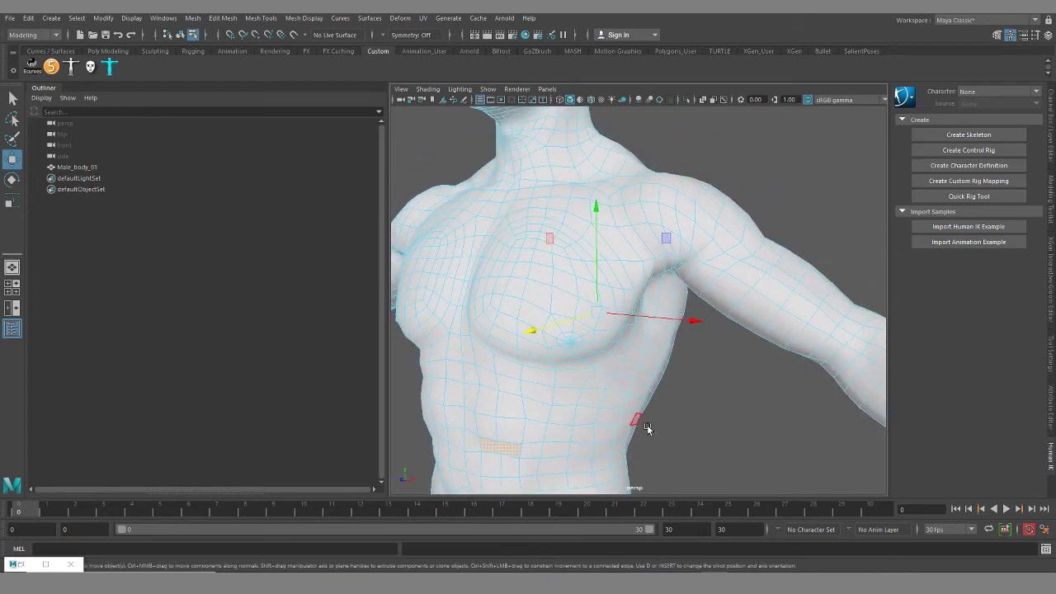
pyautogui.keyDown('alt'); pyautogui.moveTo(639, 423); pyautogui.dragTo(586, 429, button='right'); pyautogui.keyUp('alt')
pyautogui.keyDown('alt'); pyautogui.moveTo(653, 406); pyautogui.dragTo(716, 387); pyautogui.keyUp('alt')
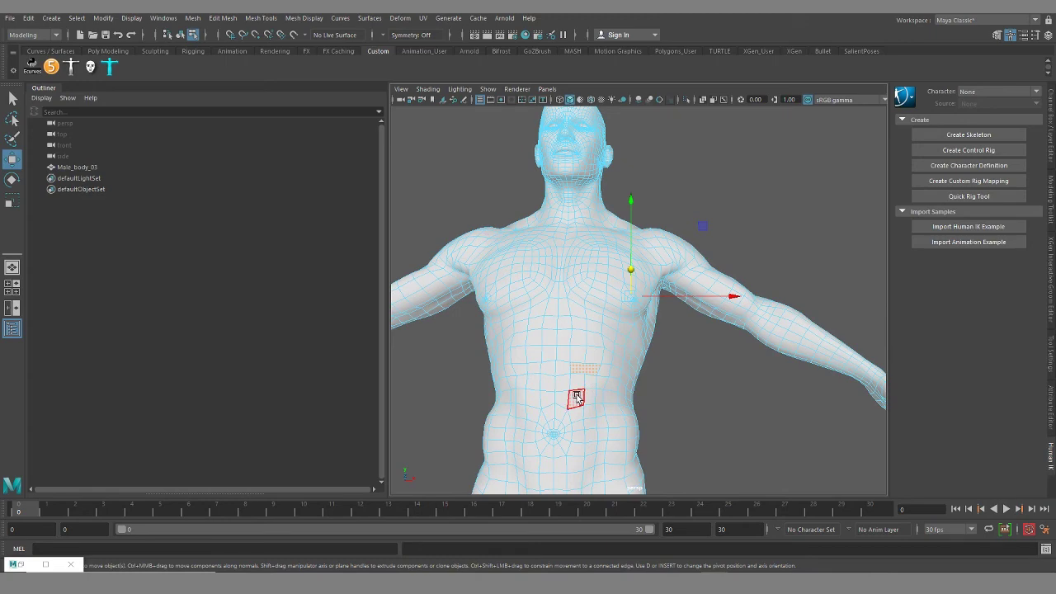
pyautogui.keyDown('alt'); pyautogui.moveTo(682, 453); pyautogui.dragTo(575, 373); pyautogui.keyUp('alt')
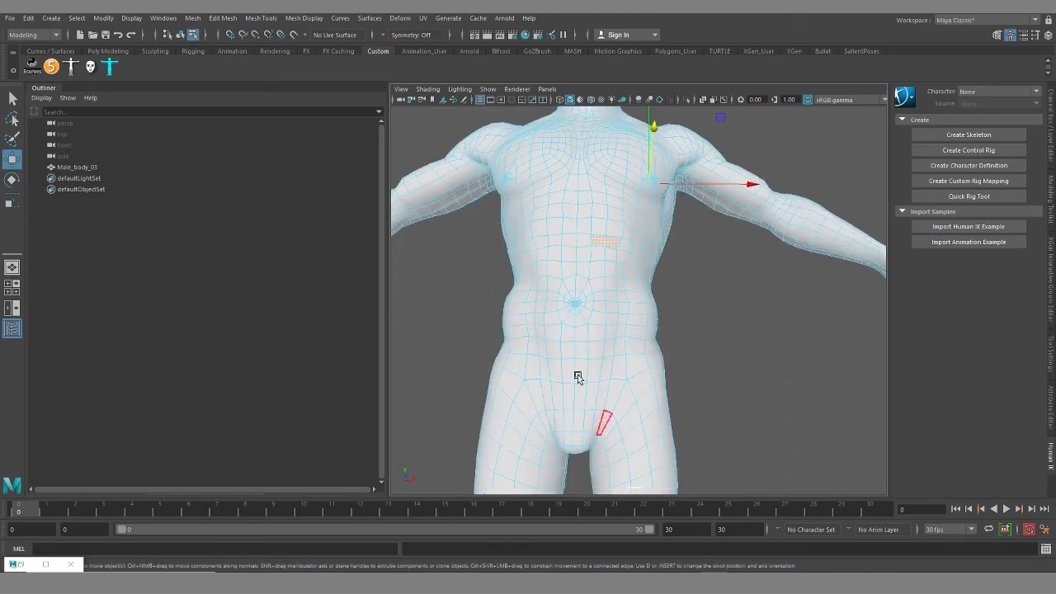
pyautogui.scroll(5, 577, 207)
pyautogui.scroll(-8, 717, 377)
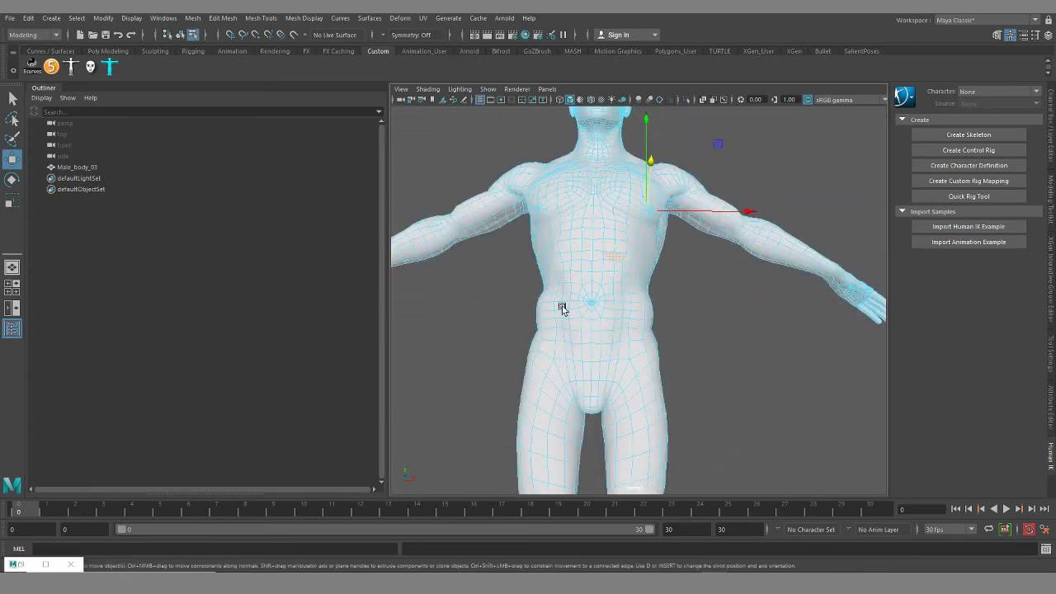
pyautogui.keyDown('alt'); pyautogui.moveTo(564, 305); pyautogui.dragTo(551, 404); pyautogui.keyUp('alt')
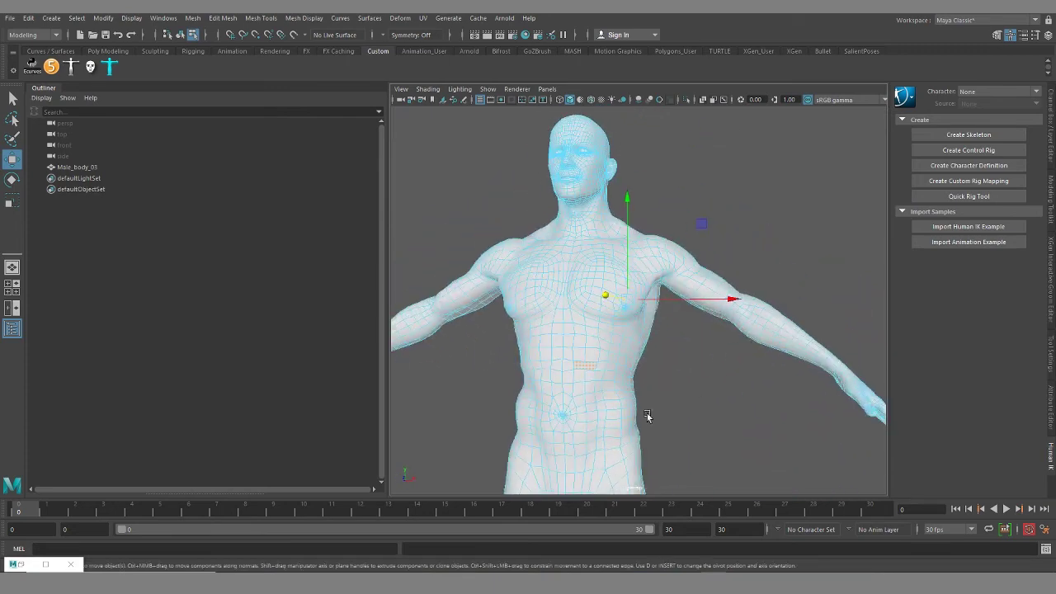
pyautogui.keyDown('alt'); pyautogui.moveTo(636, 424); pyautogui.dragTo(687, 281); pyautogui.keyUp('alt')
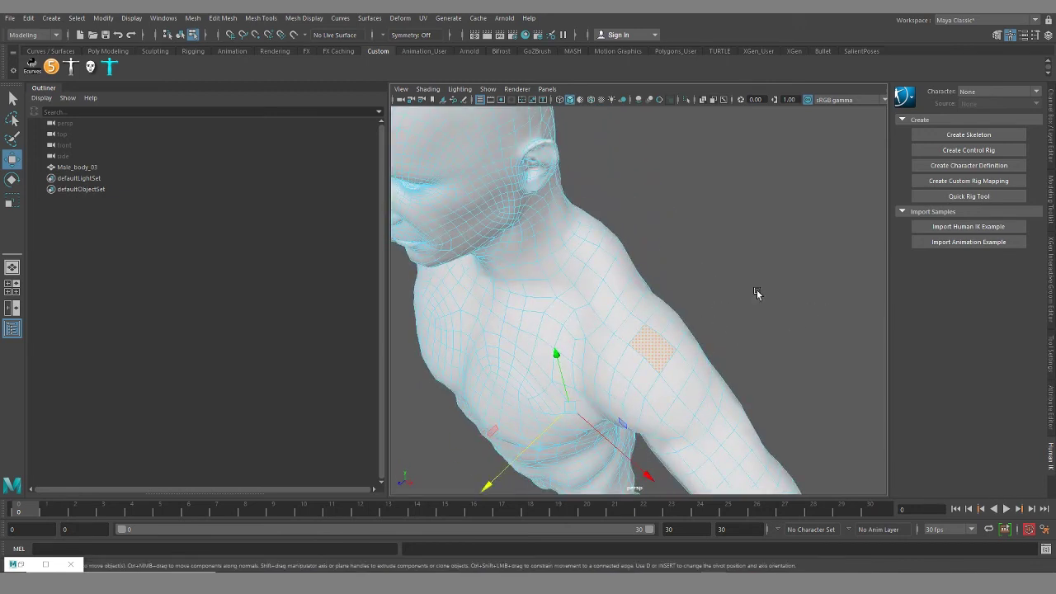
# Return from face selection to object mode and select the whole body mesh
pyautogui.moveTo(656, 322); pyautogui.dragTo(706, 304, button='right')
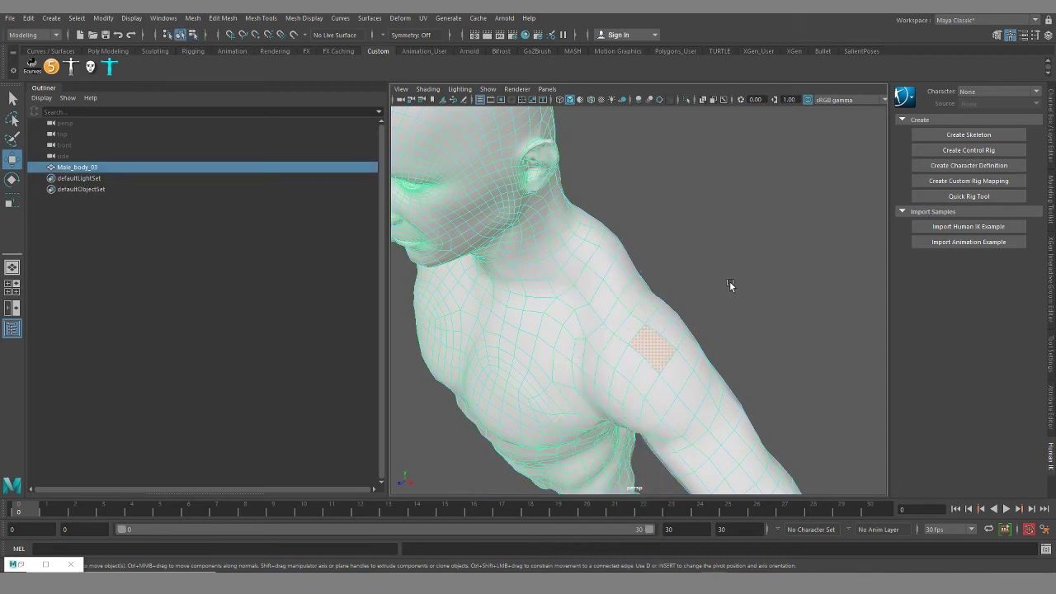
pyautogui.click(729, 281)
pyautogui.keyDown('alt'); pyautogui.moveTo(703, 336); pyautogui.dragTo(633, 342); pyautogui.keyUp('alt')
pyautogui.click(632, 342)
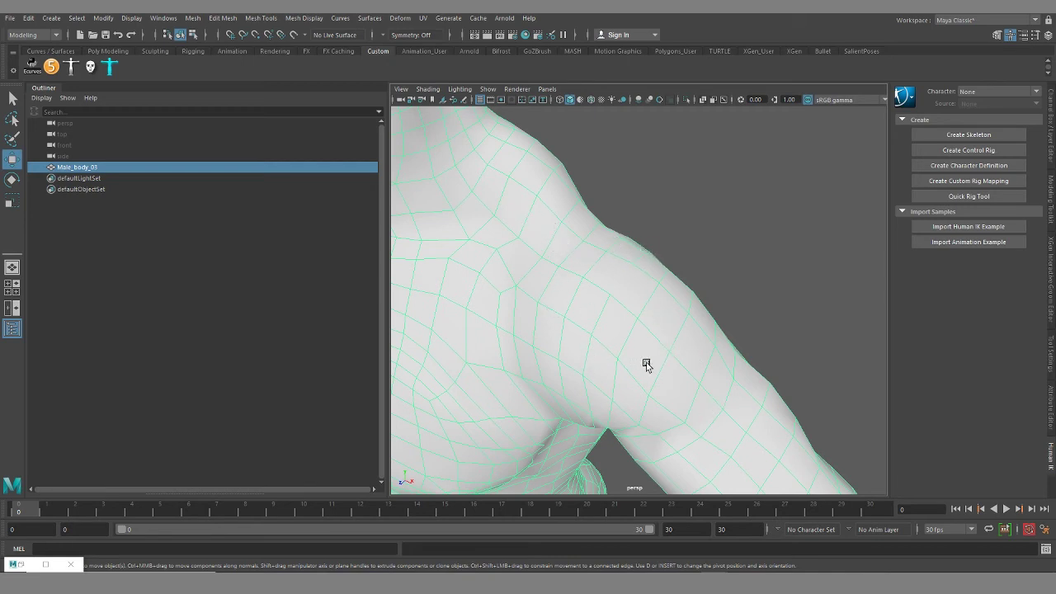
# Split the n-sided face on the upper arm into two quads with a Multi-Cut between its opposite mid-edge vertices
pyautogui.click(997, 37)
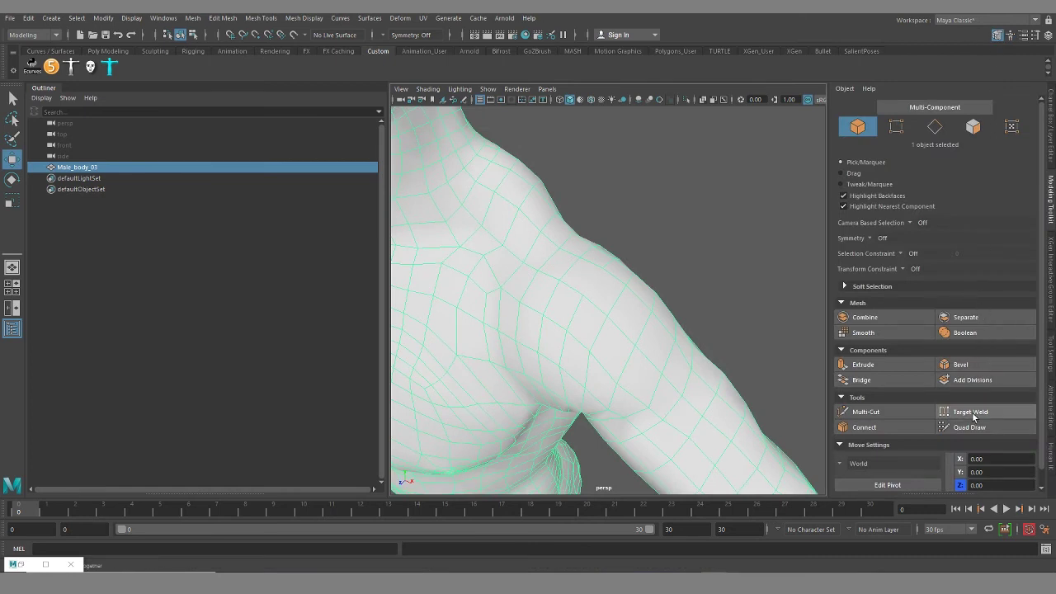
pyautogui.click(875, 417)
pyautogui.scroll(5, 682, 278)
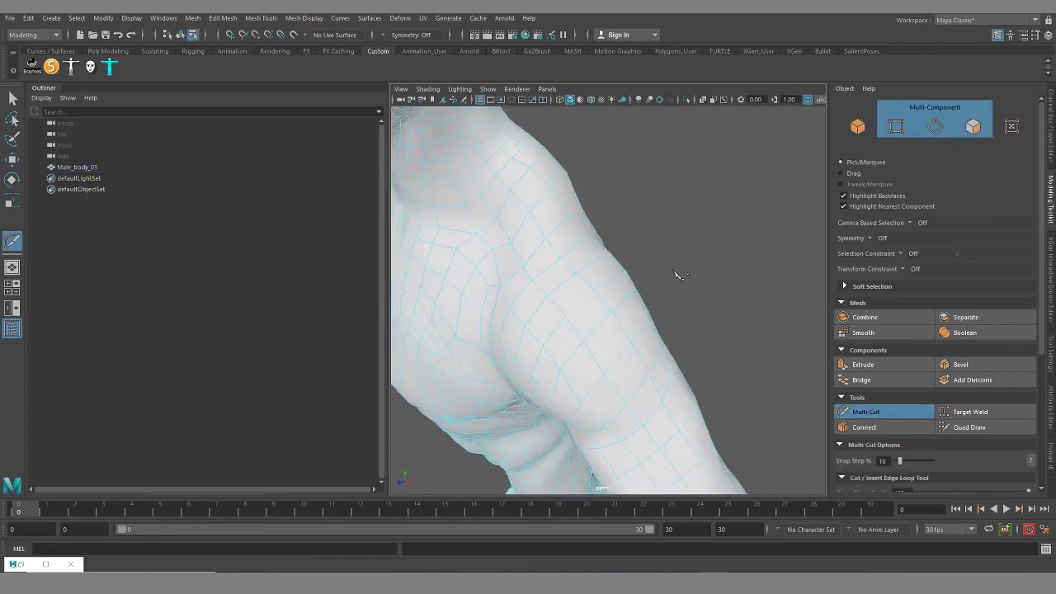
pyautogui.scroll(4, 625, 308)
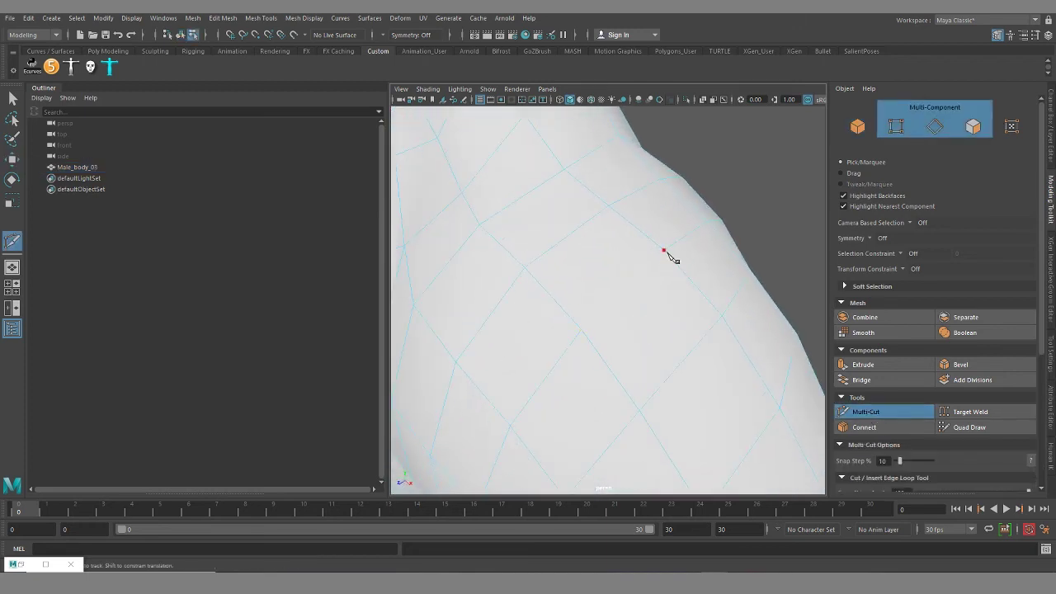
pyautogui.click(666, 252)
pyautogui.press('BackSpace')
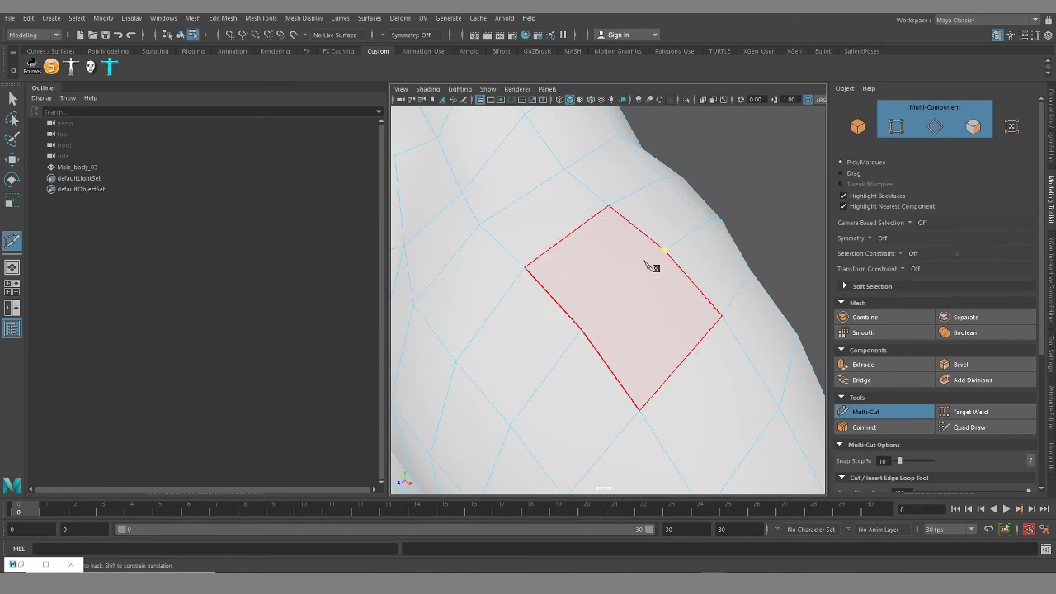
pyautogui.click(583, 329)
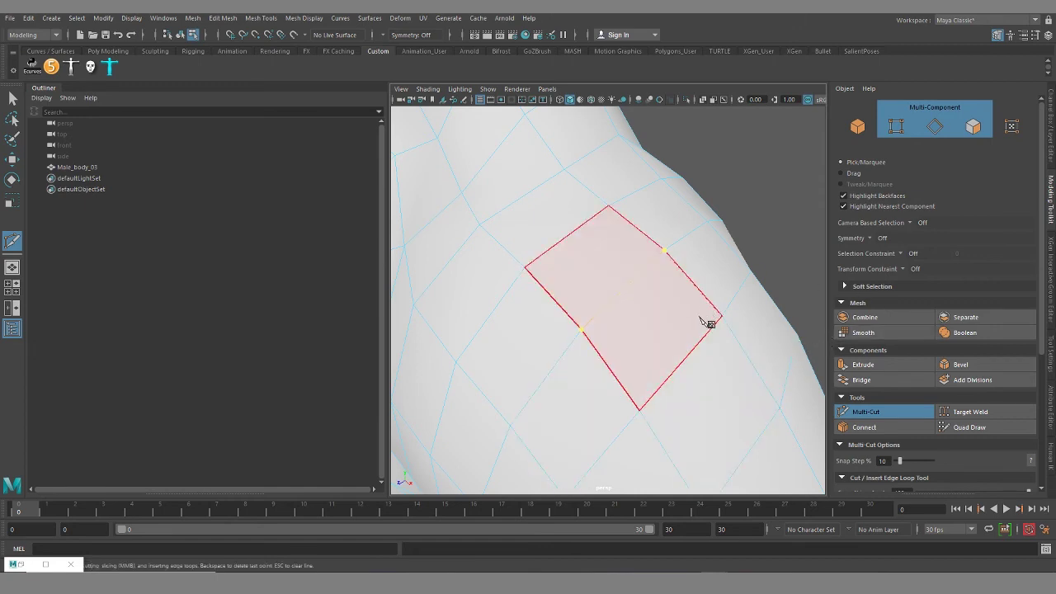
pyautogui.press('Return')
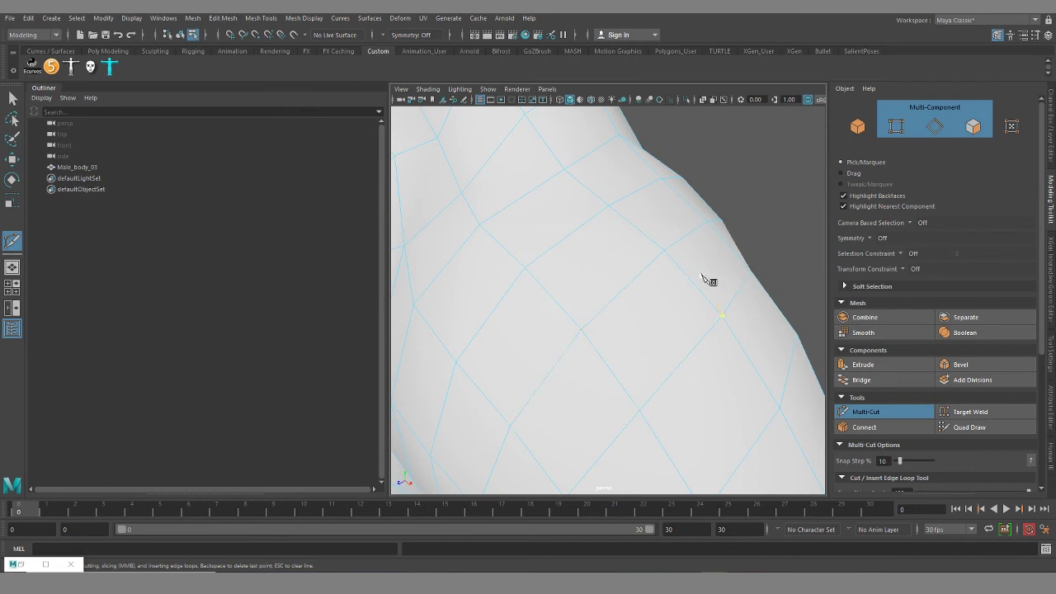
pyautogui.click(580, 331)
# Cut a vertical edge across the n-sided abdominal face between its upper and lower middle vertices to restore two quads
pyautogui.scroll(-5, 578, 383)
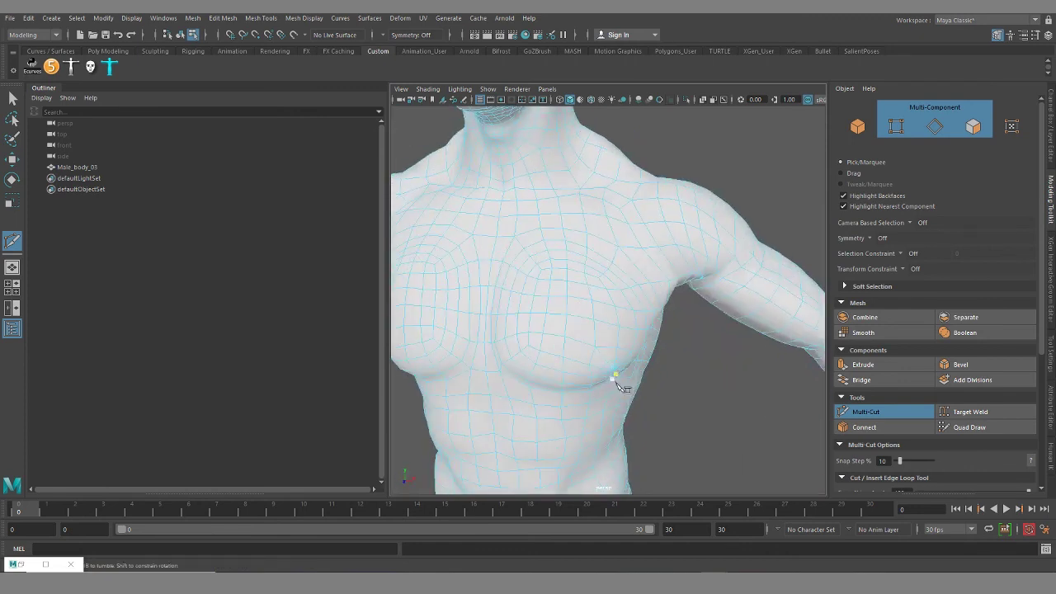
pyautogui.keyDown('alt'); pyautogui.moveTo(623, 388); pyautogui.dragTo(672, 354); pyautogui.keyUp('alt')
pyautogui.scroll(5, 669, 367)
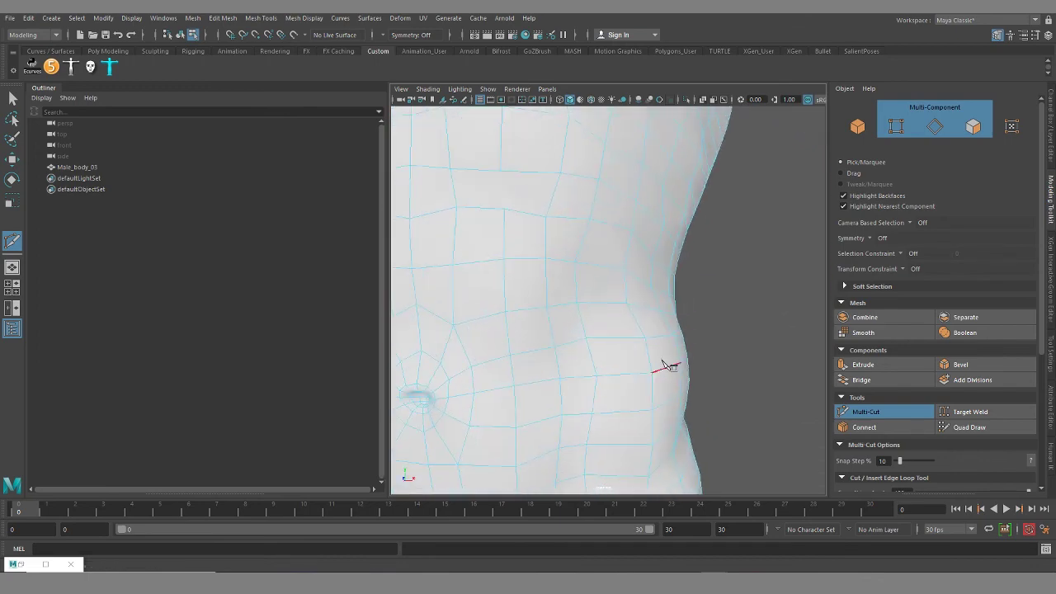
pyautogui.scroll(10, 668, 367)
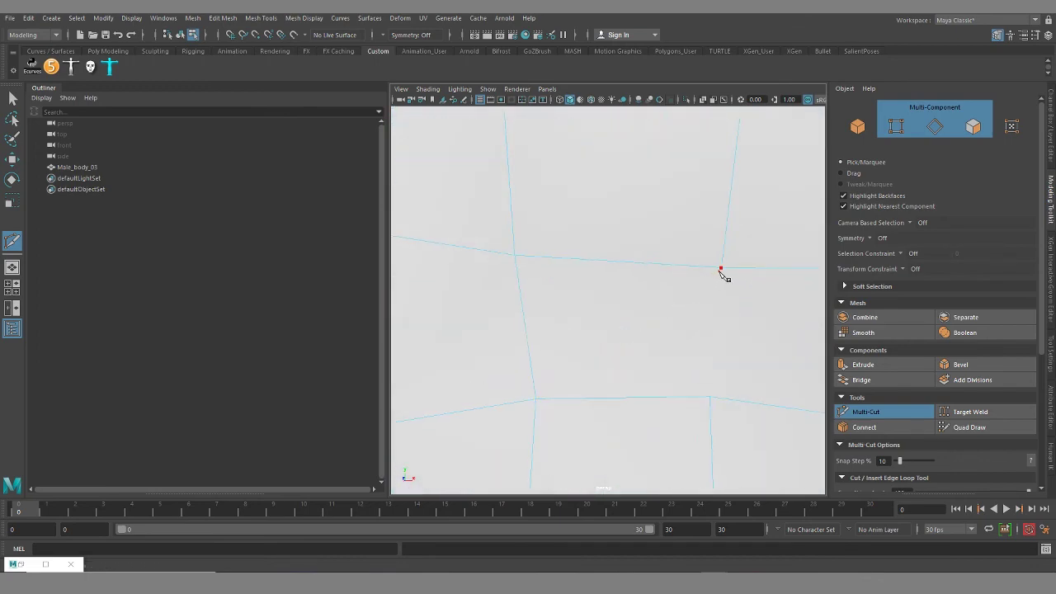
pyautogui.click(720, 269)
pyautogui.click(710, 398)
pyautogui.scroll(-5, 695, 337)
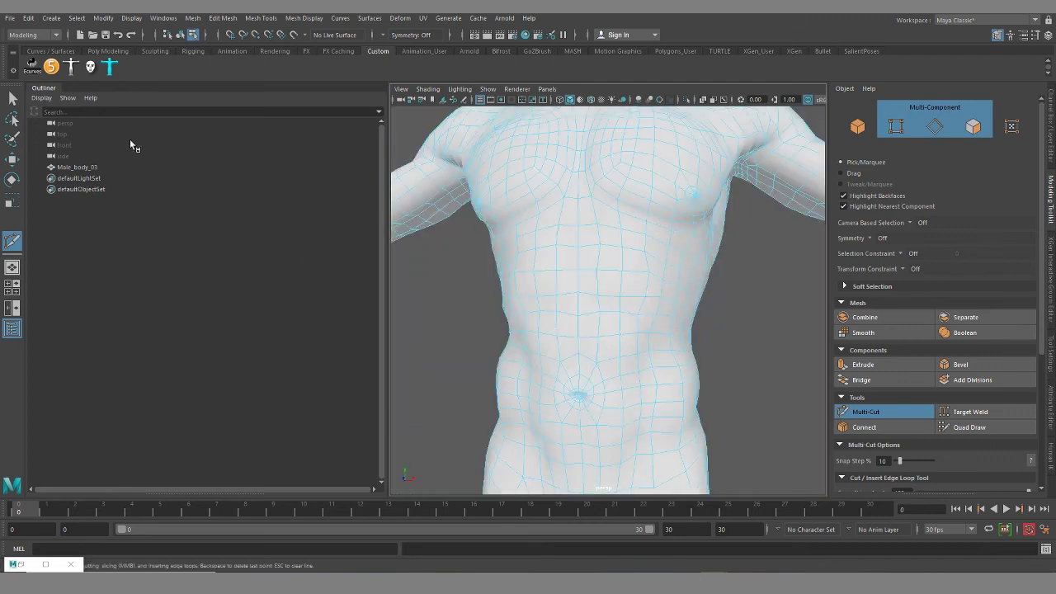
# Rerun Cleanup on the whole body mesh in object mode and inspect it for remaining n-sided faces
pyautogui.click(12, 99)
pyautogui.moveTo(544, 177); pyautogui.dragTo(595, 162, button='right')
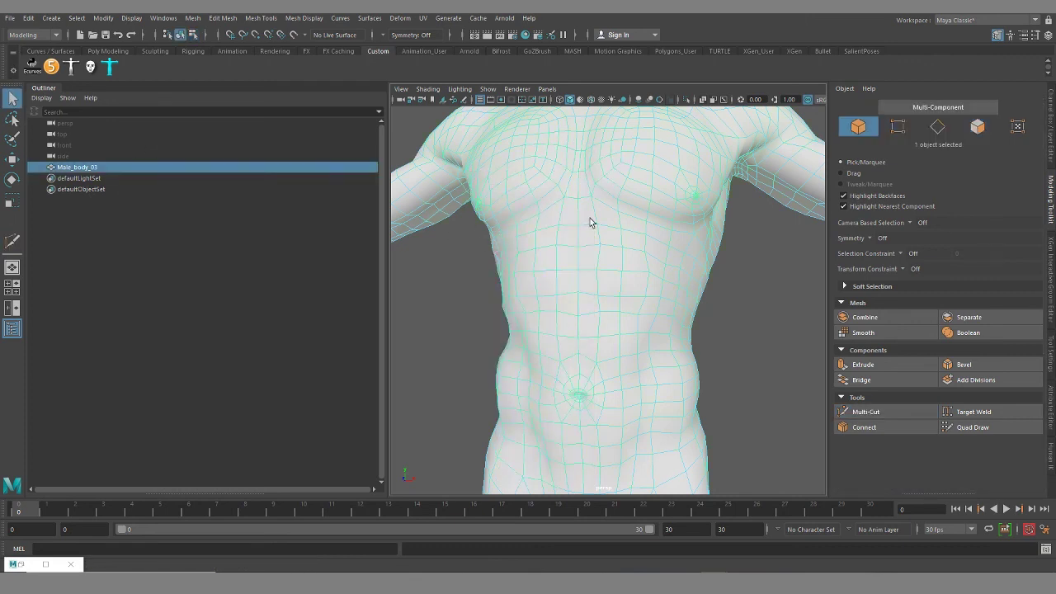
pyautogui.click(195, 18)
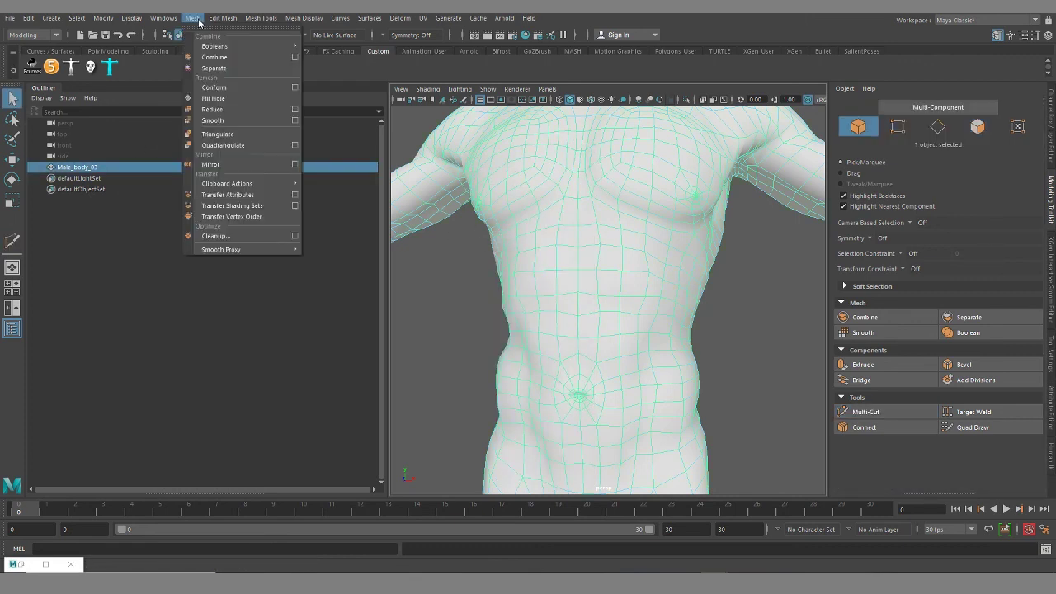
pyautogui.click(217, 236)
pyautogui.scroll(-6, 766, 393)
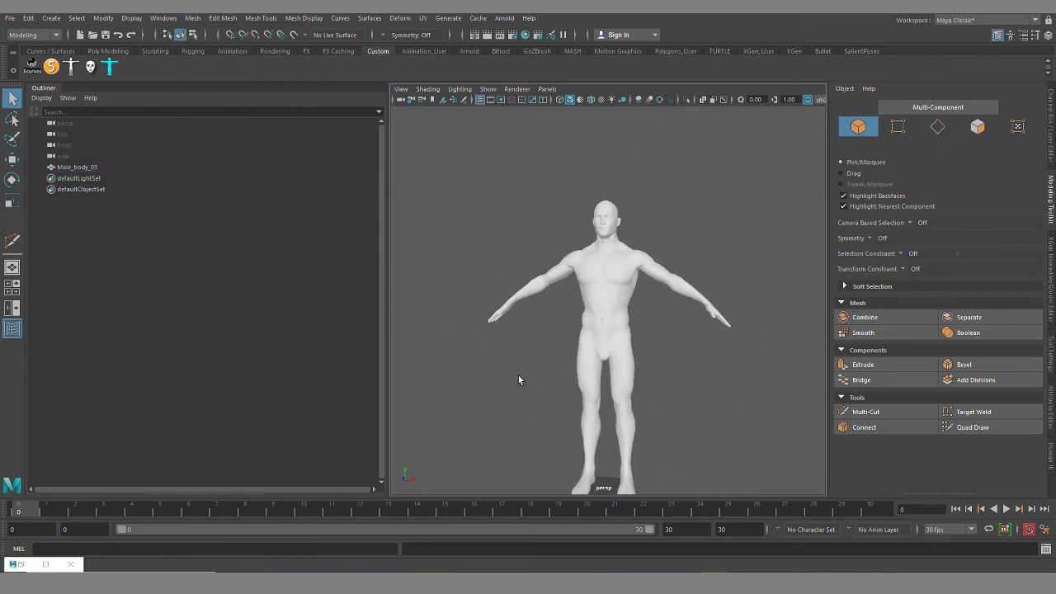
pyautogui.keyDown('alt'); pyautogui.moveTo(537, 389); pyautogui.dragTo(686, 160); pyautogui.keyUp('alt')
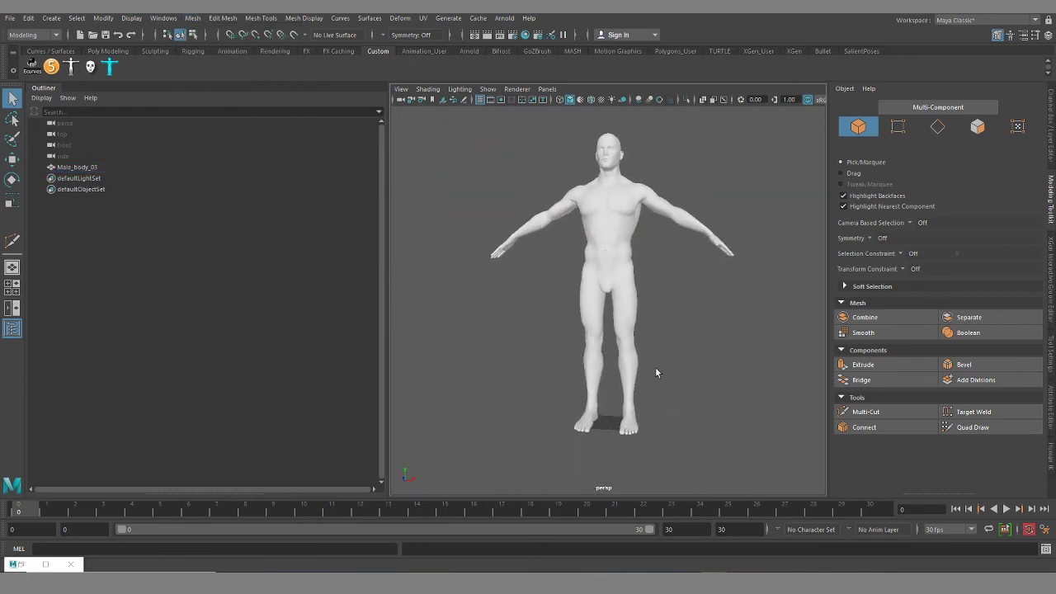